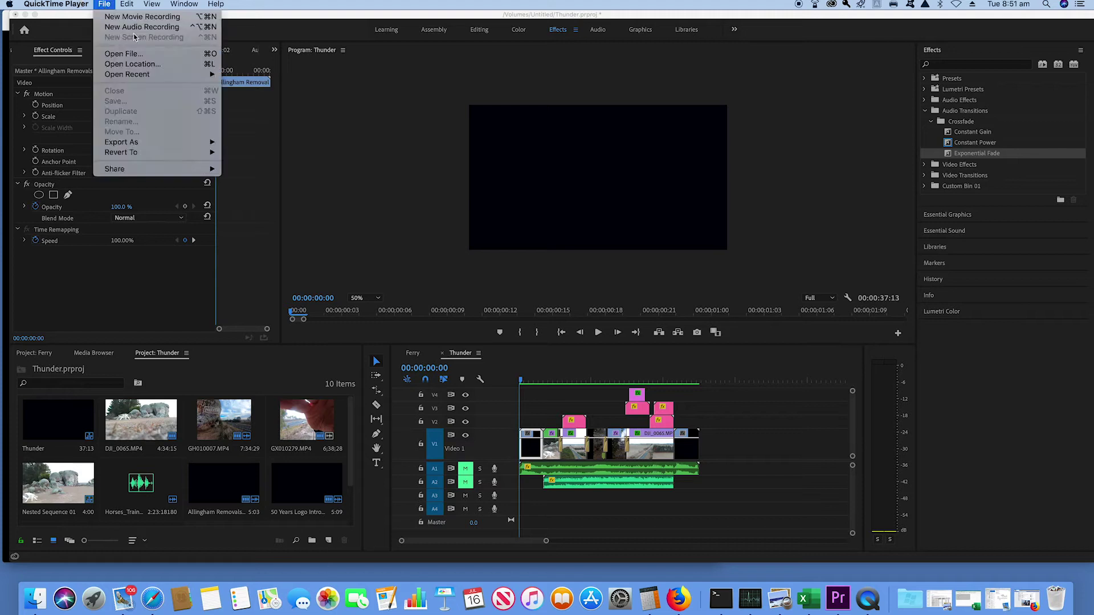
- Import thunder recording.mov from the Untitled drive into the project
{"action": "left_click", "coordinate": [88, 4]}
{"action": "left_click", "coordinate": [257, 267]}
{"action": "left_click", "coordinate": [275, 253]}
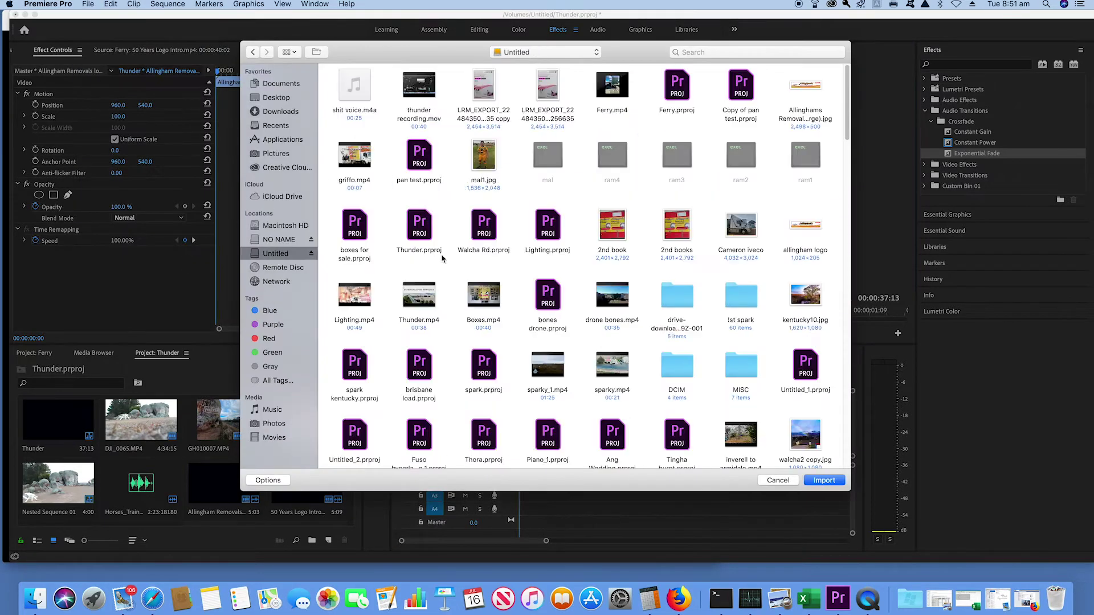
{"action": "double_click", "coordinate": [354, 111]}
- Place the thunder recording at the end of V1 and play it
{"action": "mouse_move", "coordinate": [224, 490]}
{"action": "left_mouse_down"}
{"action": "mouse_move", "coordinate": [770, 459]}
{"action": "mouse_move", "coordinate": [698, 450]}
{"action": "left_mouse_up"}
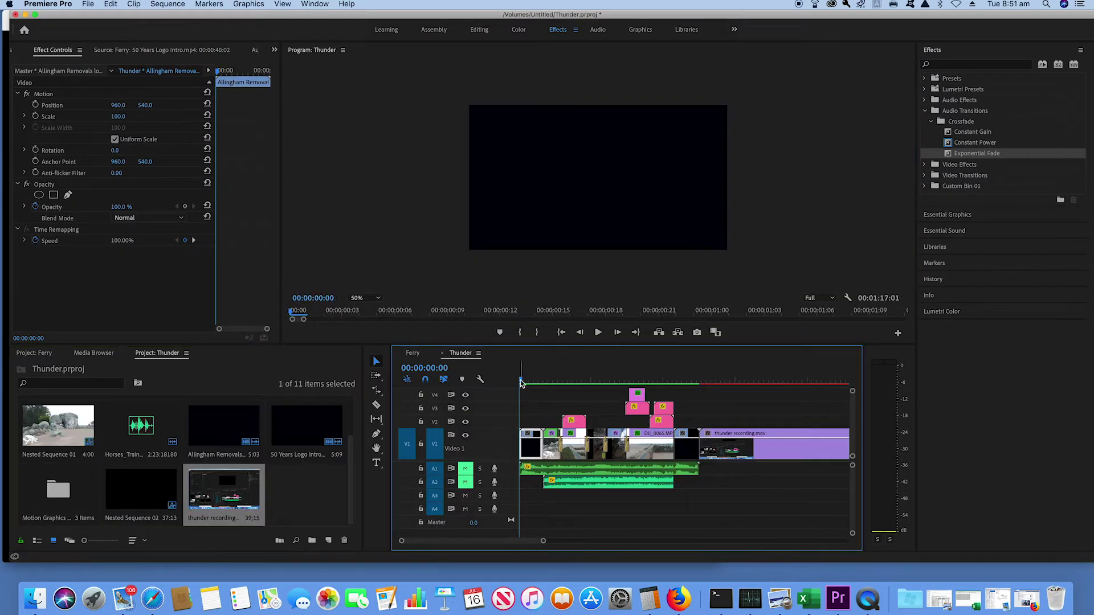
{"action": "left_click", "coordinate": [703, 381]}
{"action": "left_click", "coordinate": [598, 332]}
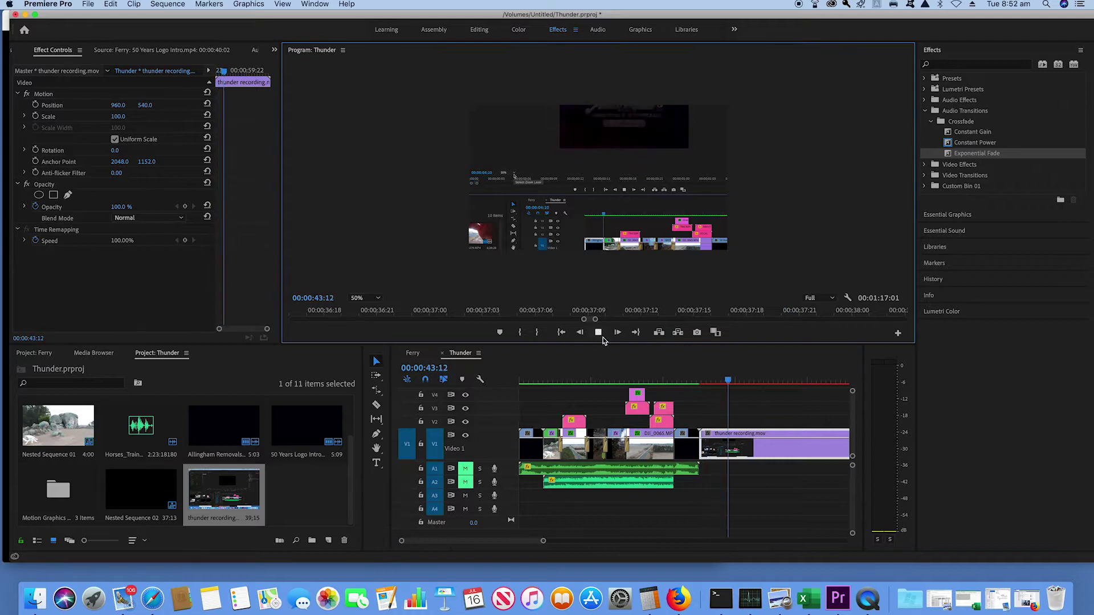
{"action": "left_click", "coordinate": [43, 94]}
- Scale the thunder recording down to 45.8%, play it back, then select the route title graphic
{"action": "left_click", "coordinate": [364, 297]}
{"action": "left_click", "coordinate": [368, 335]}
{"action": "left_click_drag", "start_coordinate": [460, 100], "coordinate": [528, 142]}
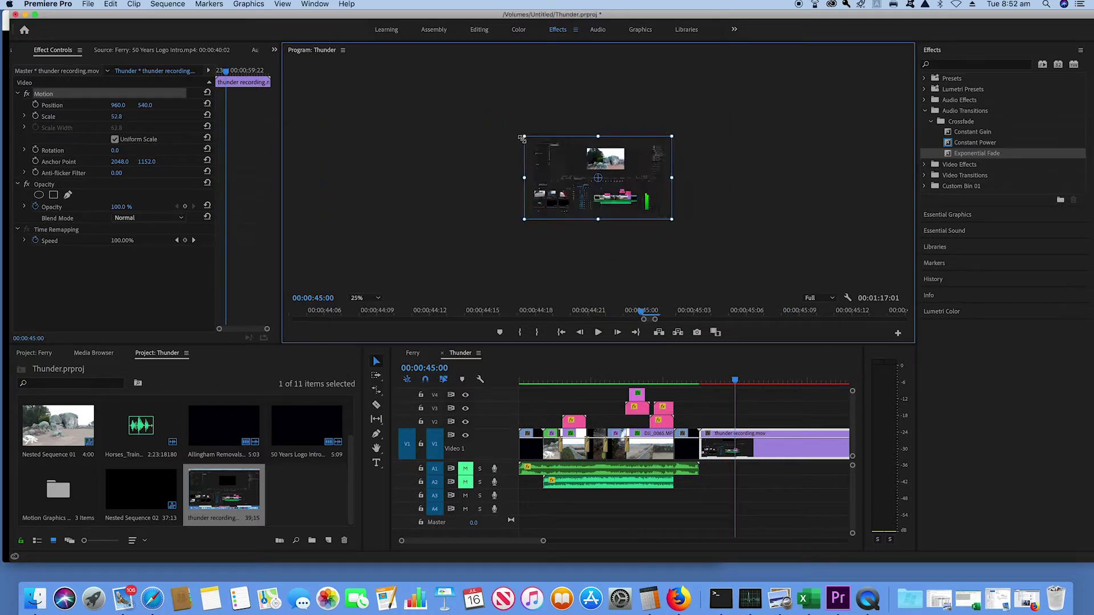
{"action": "left_click", "coordinate": [364, 297]}
{"action": "left_click", "coordinate": [390, 336]}
{"action": "left_click", "coordinate": [598, 332]}
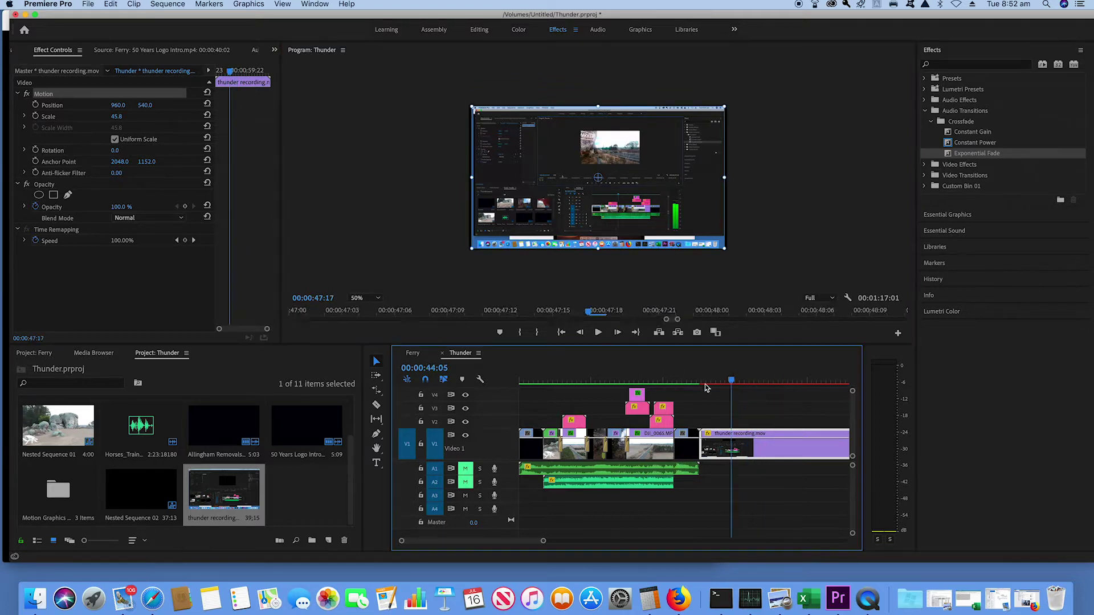
{"action": "left_click", "coordinate": [637, 381]}
{"action": "left_click", "coordinate": [637, 394]}
- Replace the end of the route line with 'Gold Coast', remove the stray dashes, and select the heading graphic
{"action": "key", "text": "t"}
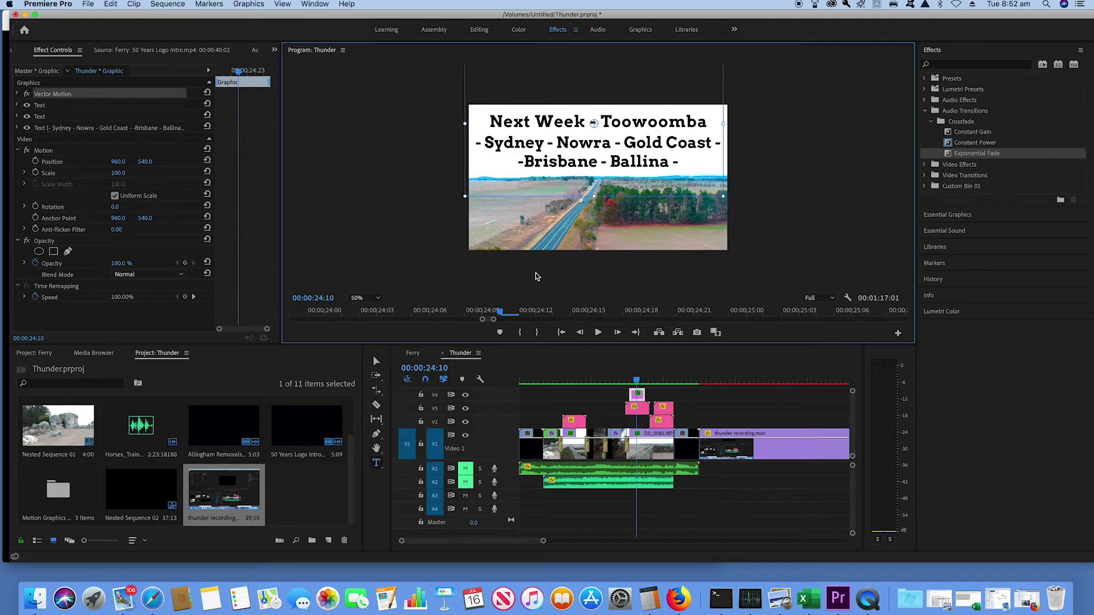
{"action": "left_click_drag", "start_coordinate": [630, 173], "coordinate": [681, 178]}
{"action": "key", "text": "BackSpace"}
{"action": "key", "text": "BackSpace"}
{"action": "key", "text": "BackSpace"}
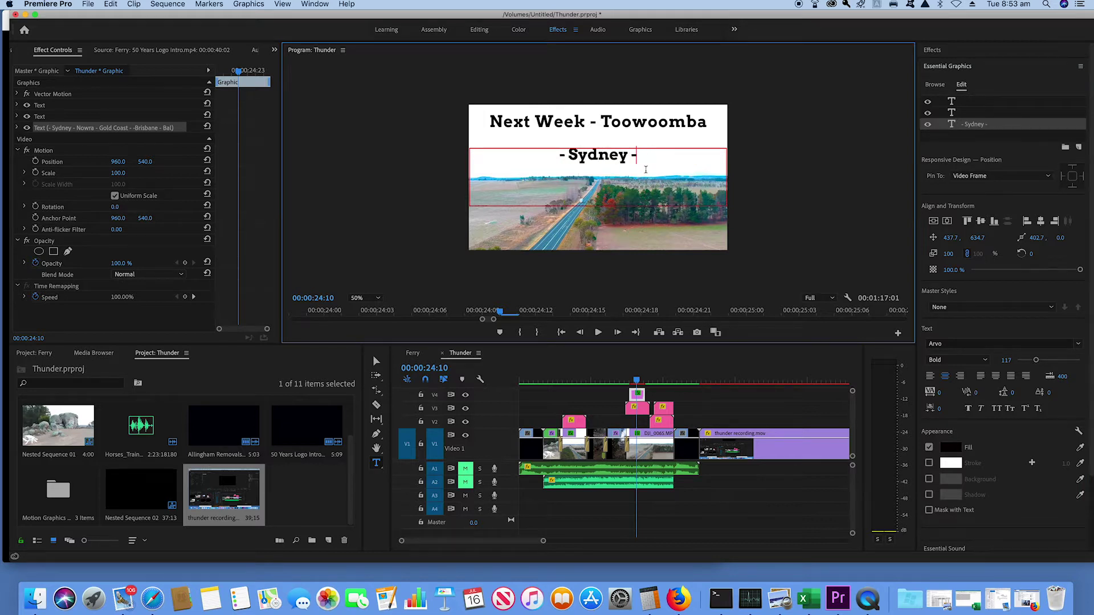
{"action": "type", "text": "Gold Coast"}
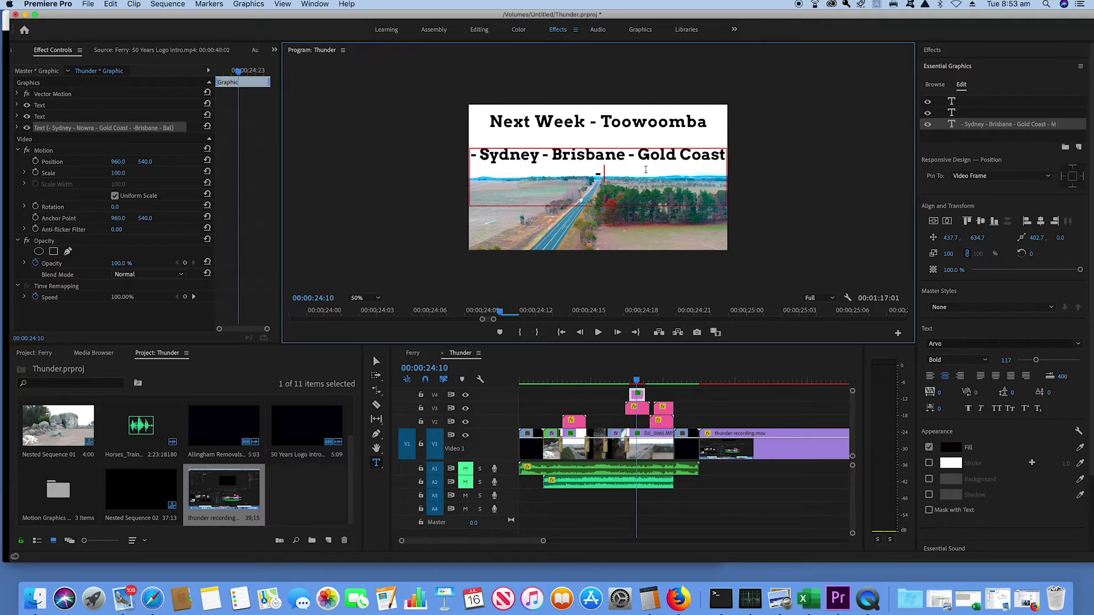
{"action": "type", "text": " -"}
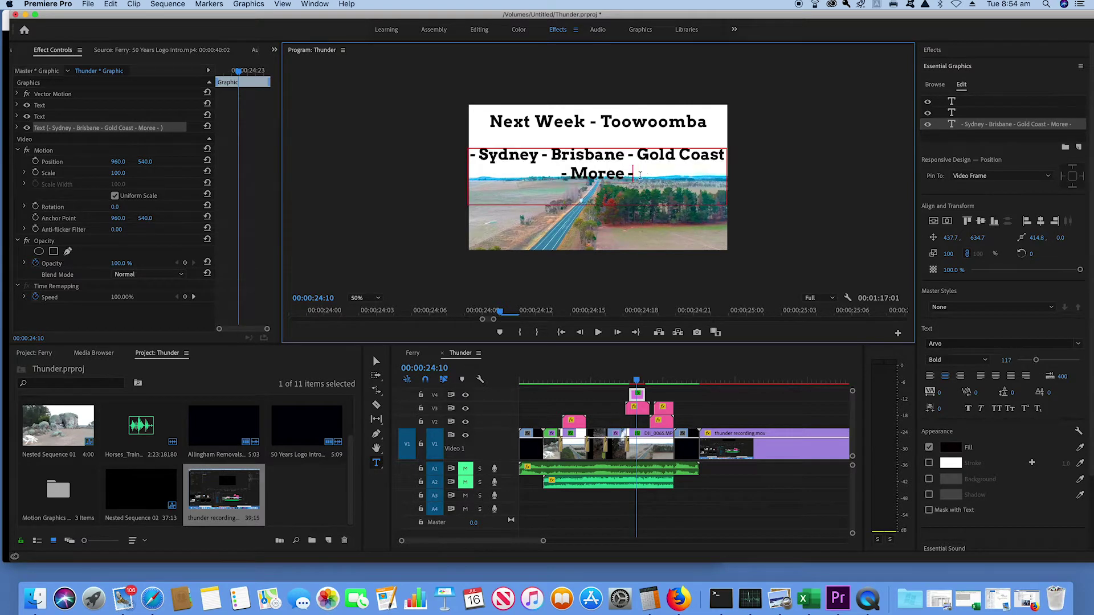
{"action": "key", "text": "BackSpace"}
{"action": "key", "text": "BackSpace"}
{"action": "key", "text": "Up"}
{"action": "key", "text": "Home"}
{"action": "key", "text": "Delete"}
{"action": "key", "text": "Delete"}
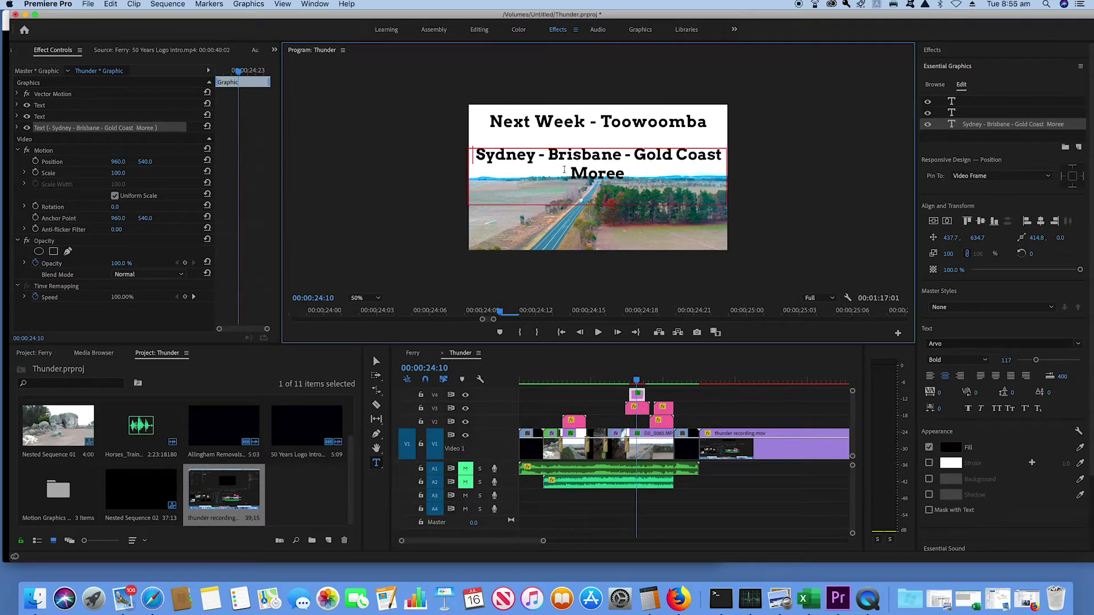
{"action": "left_click", "coordinate": [507, 121]}
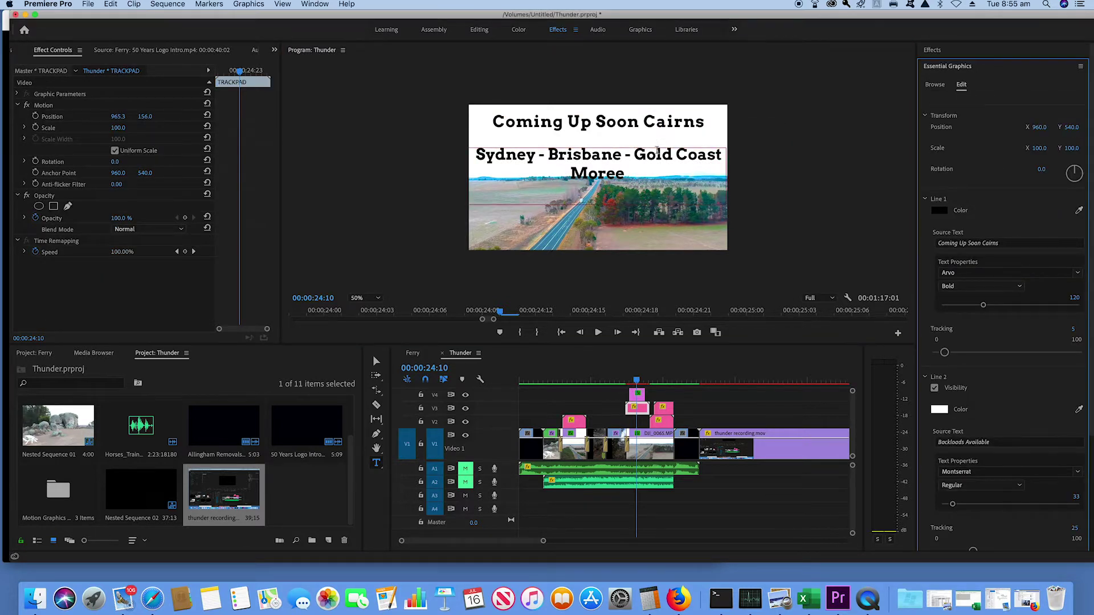
- Render In to Out previews of the Thunder sequence and play it through to the thunder recording
{"action": "left_click_drag", "start_coordinate": [636, 381], "coordinate": [574, 380]}
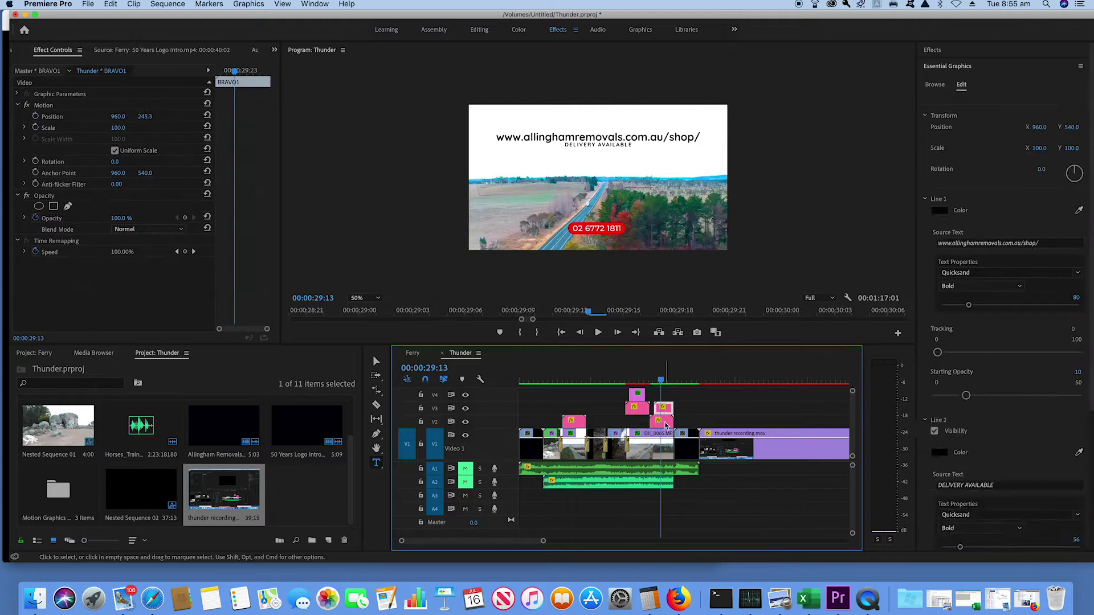
{"action": "left_click", "coordinate": [167, 4]}
{"action": "left_click", "coordinate": [202, 51]}
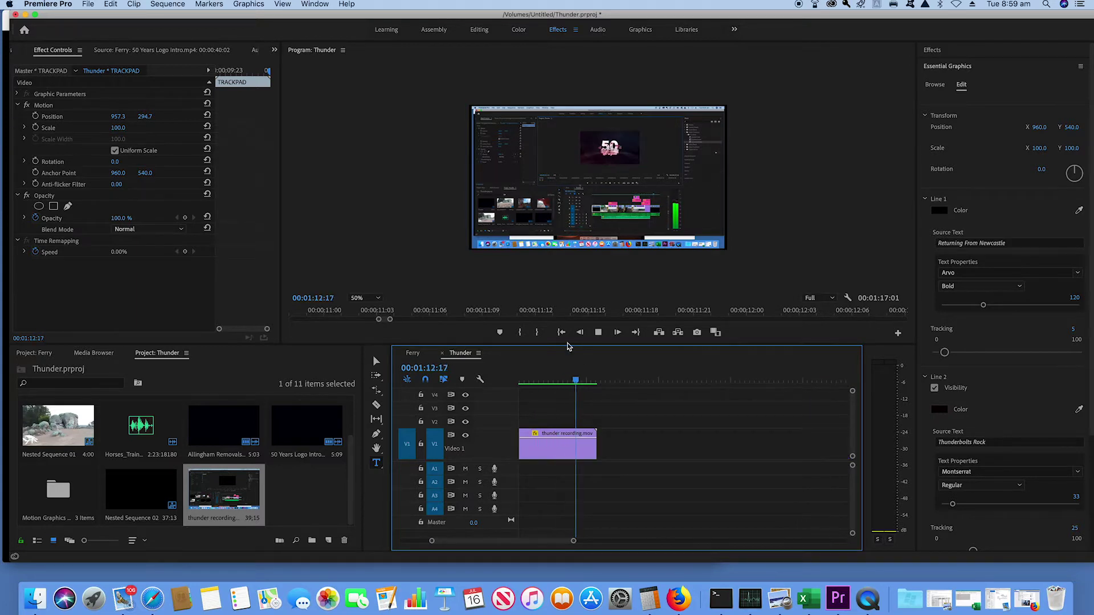
{"action": "left_click", "coordinate": [561, 332]}
{"action": "key", "text": "minus"}
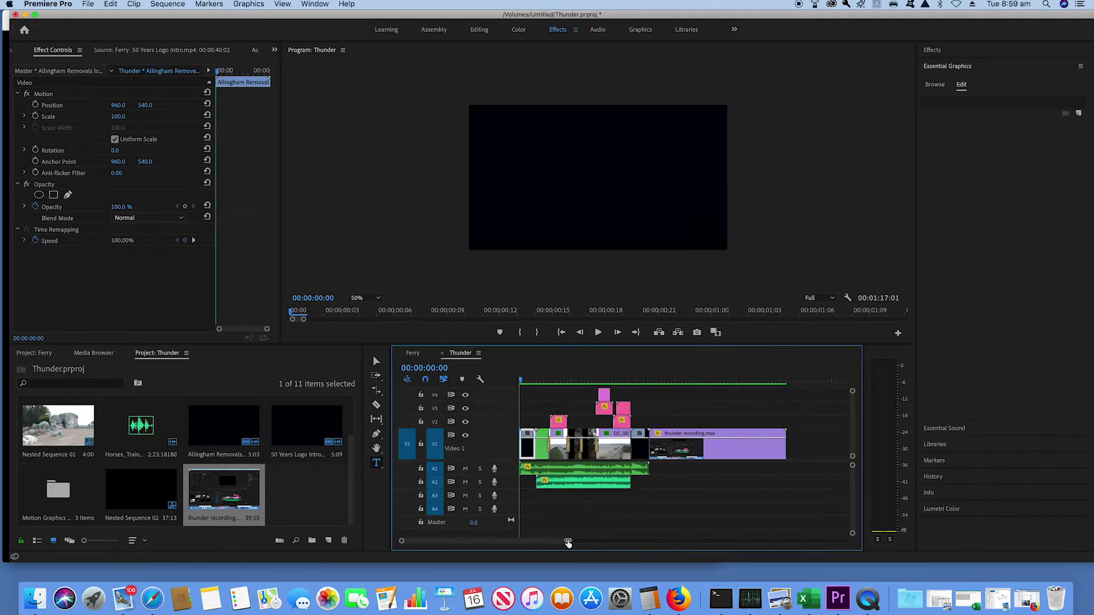
- Retitle the Returning From Newcastle graphic to 'Moving The New England' with subtitle 'World Wide for 50 Years'
{"action": "left_click", "coordinate": [627, 380]}
{"action": "mouse_move", "coordinate": [629, 391]}
{"action": "left_mouse_down"}
{"action": "mouse_move", "coordinate": [545, 404]}
{"action": "mouse_move", "coordinate": [561, 404]}
{"action": "left_mouse_up"}
{"action": "left_click", "coordinate": [559, 421]}
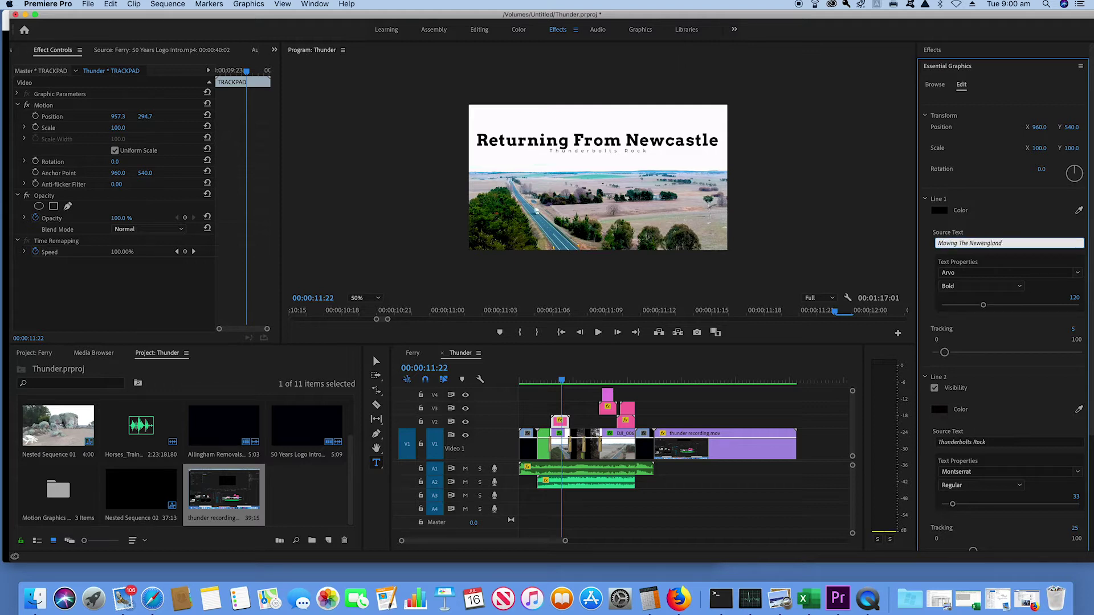
{"action": "left_click", "coordinate": [978, 443]}
{"action": "type", "text": "World Wide for 50 Years"}
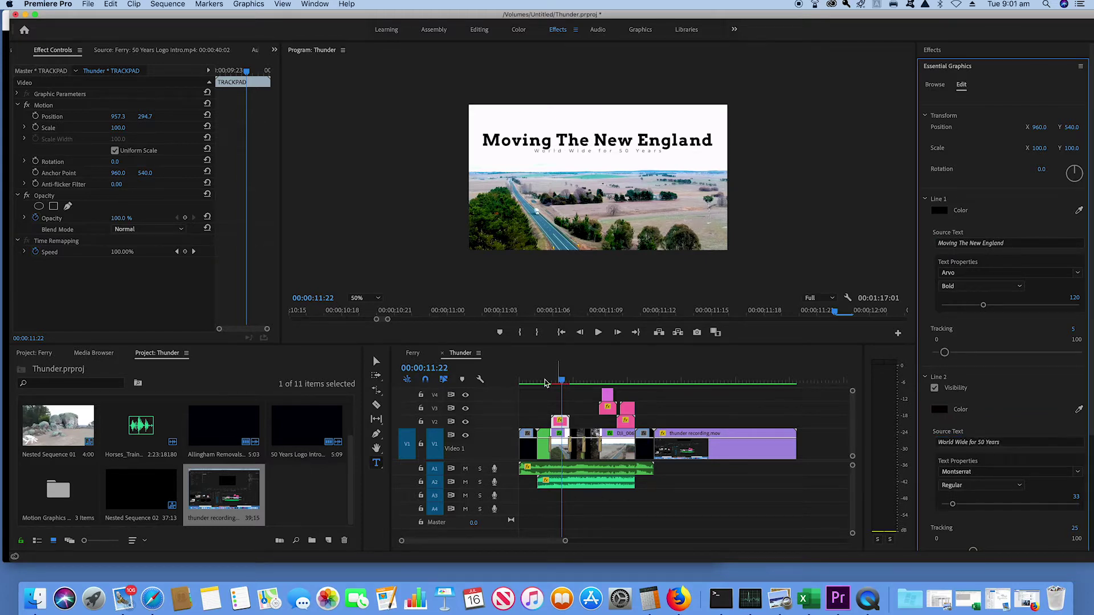
- Select every clip in the sequence and render In to Out previews
{"action": "left_click", "coordinate": [167, 4]}
{"action": "left_click", "coordinate": [165, 6]}
{"action": "key", "text": "super+a"}
{"action": "left_click", "coordinate": [167, 5]}
{"action": "left_click", "coordinate": [188, 45]}
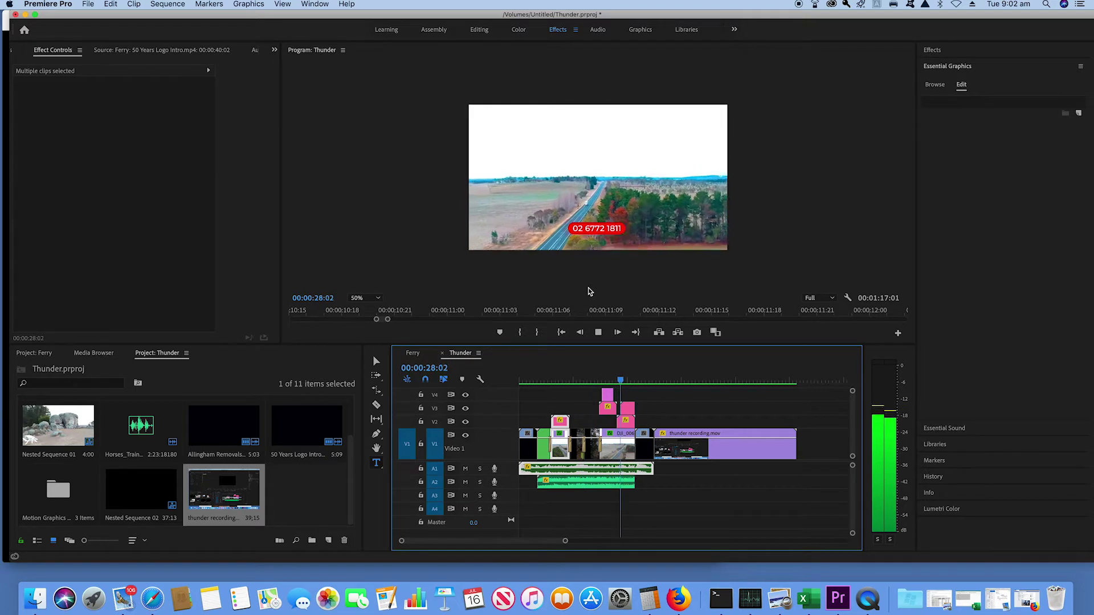
- Search the web for 'youtube audio library' in Firefox
{"action": "left_click", "coordinate": [595, 316]}
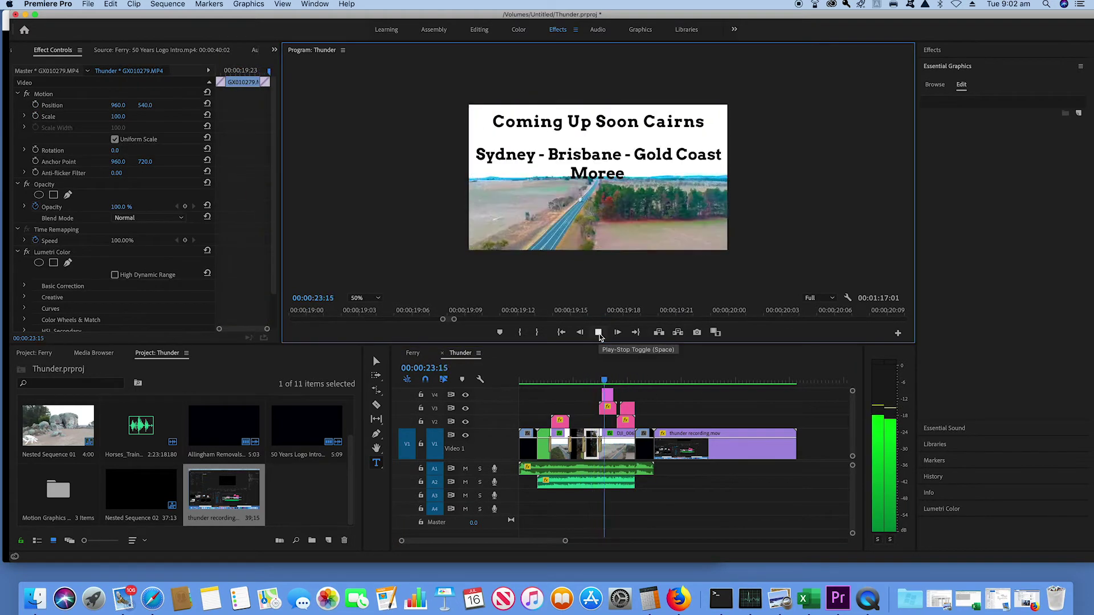
{"action": "left_click", "coordinate": [677, 598]}
{"action": "type", "text": "youtube audio library"}
{"action": "key", "text": "Return"}
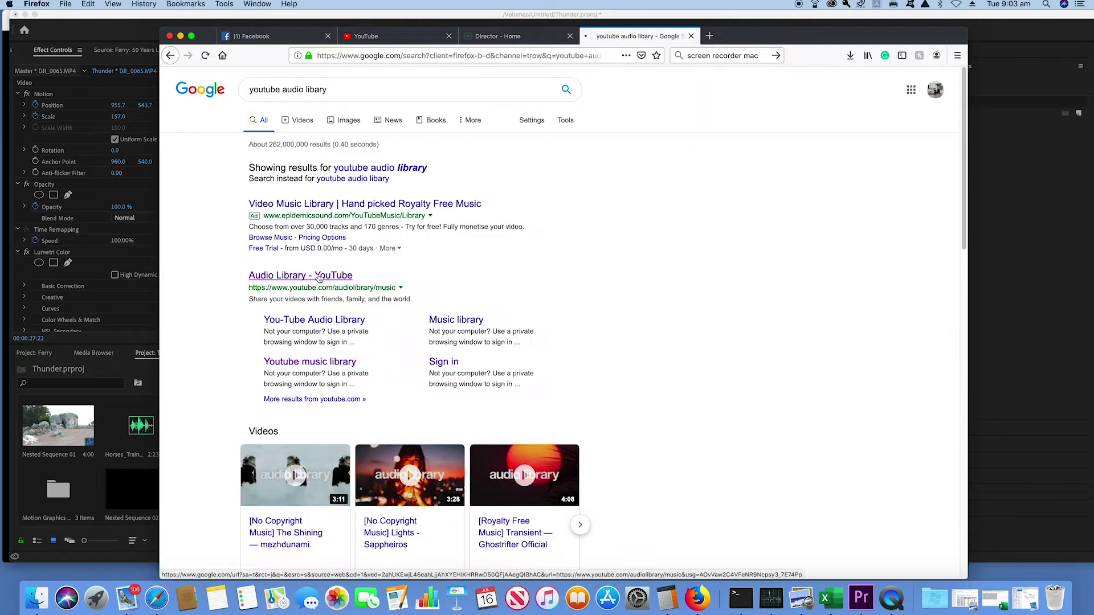
- Open the YouTube Audio Library's Sound effects and search for 'horsr'
{"action": "left_click", "coordinate": [319, 278]}
{"action": "left_click", "coordinate": [441, 161]}
{"action": "left_click", "coordinate": [831, 222]}
{"action": "type", "text": "horsr"}
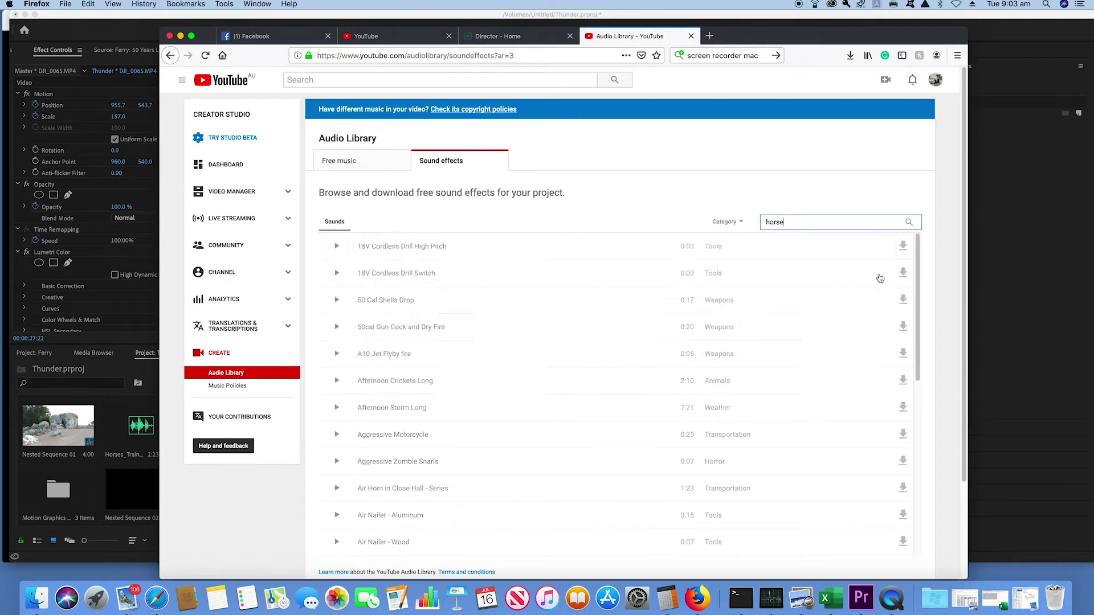
- Preview six horse sound effects and download Horse and Carriage
{"action": "left_click", "coordinate": [336, 246]}
{"action": "left_click", "coordinate": [336, 273]}
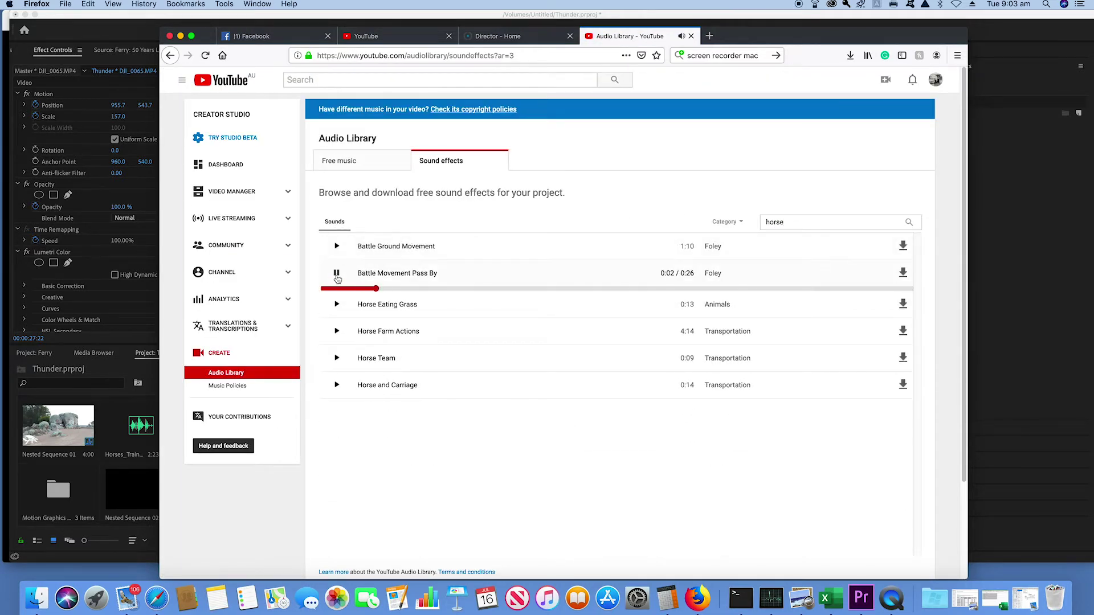
{"action": "left_click", "coordinate": [336, 300]}
{"action": "left_click", "coordinate": [336, 327]}
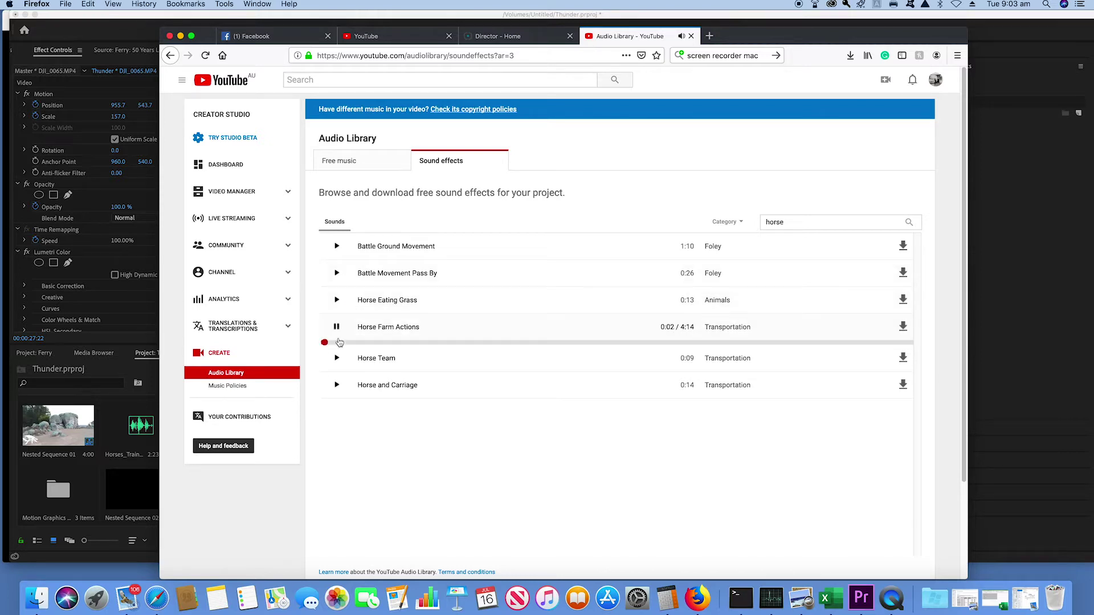
{"action": "left_click", "coordinate": [337, 358]}
{"action": "left_click", "coordinate": [336, 385]}
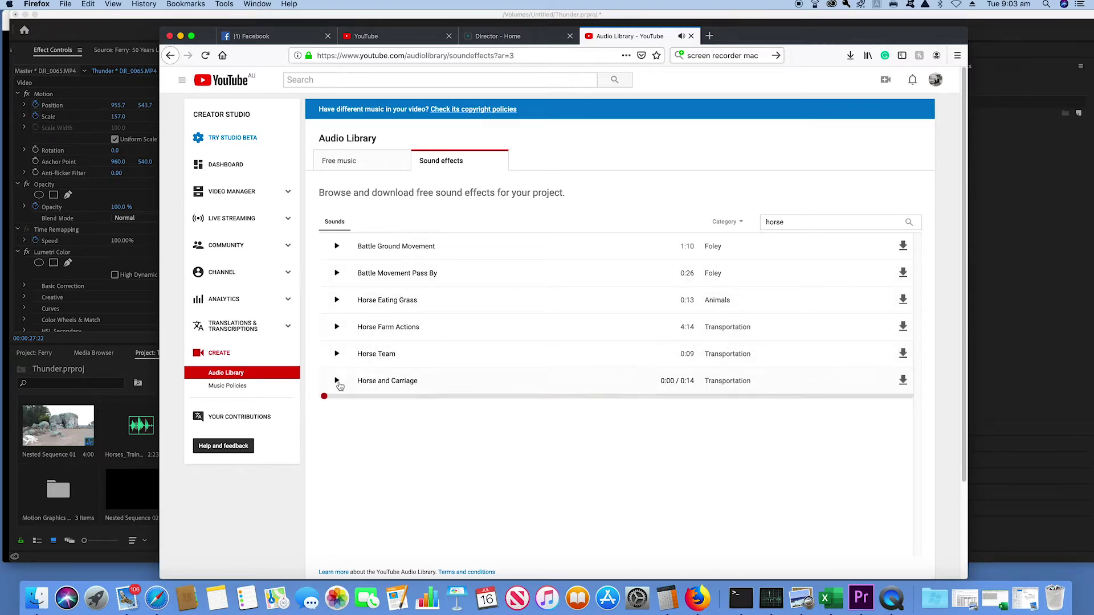
{"action": "left_click", "coordinate": [903, 380]}
{"action": "key", "text": "Return"}
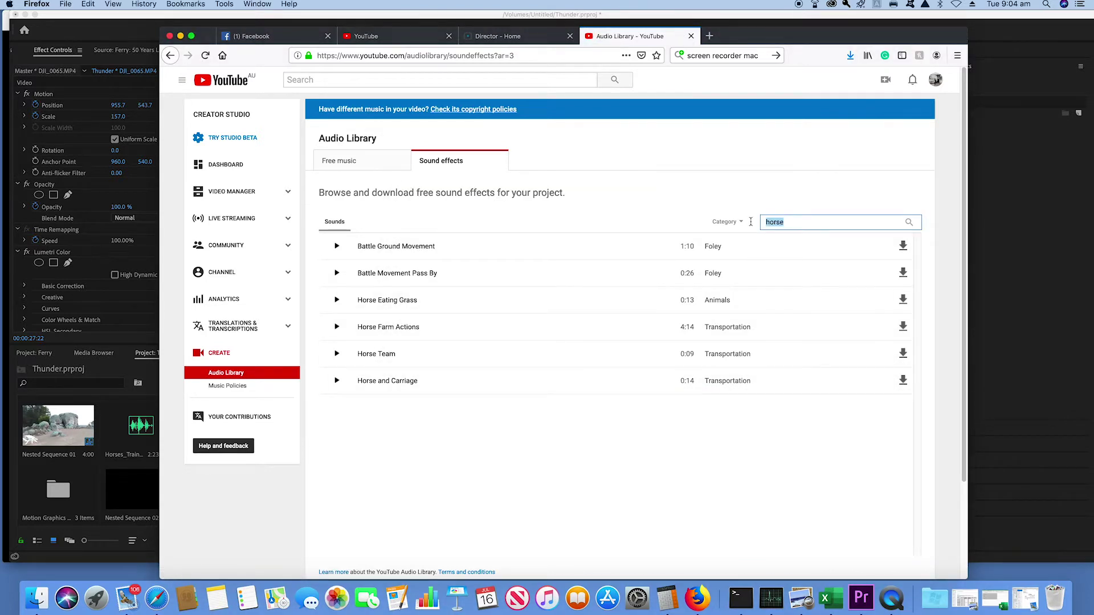
{"action": "type", "text": "hoofs"}
{"action": "key", "text": "super+a"}
- Search 'hoofs', preview the results, download Wooden Train Whistle, then resume playback in Premiere Pro
{"action": "type", "text": "hoofs"}
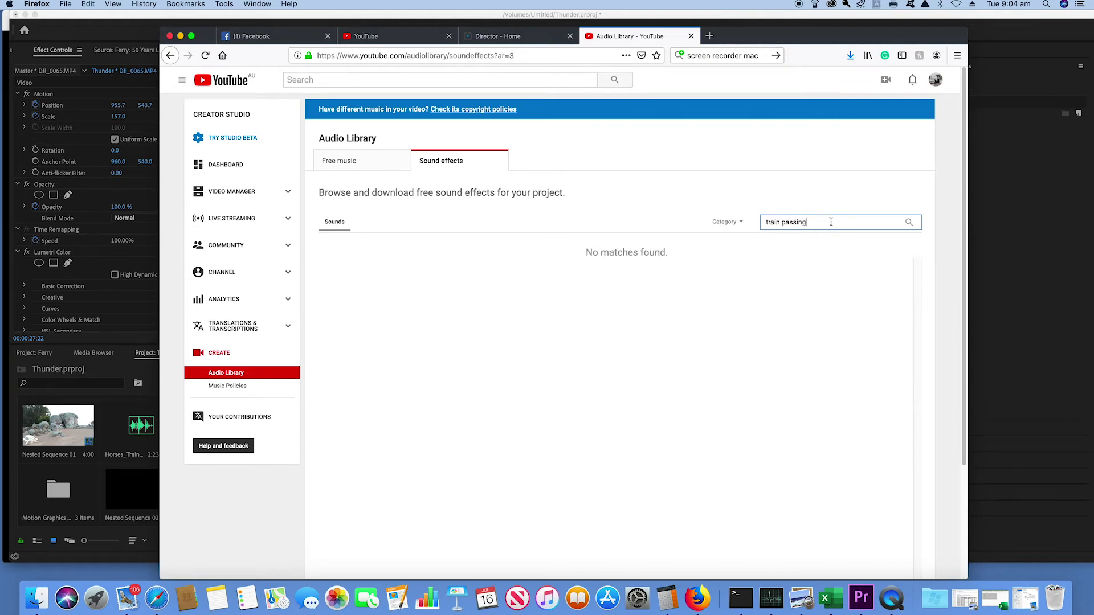
{"action": "left_click", "coordinate": [337, 247]}
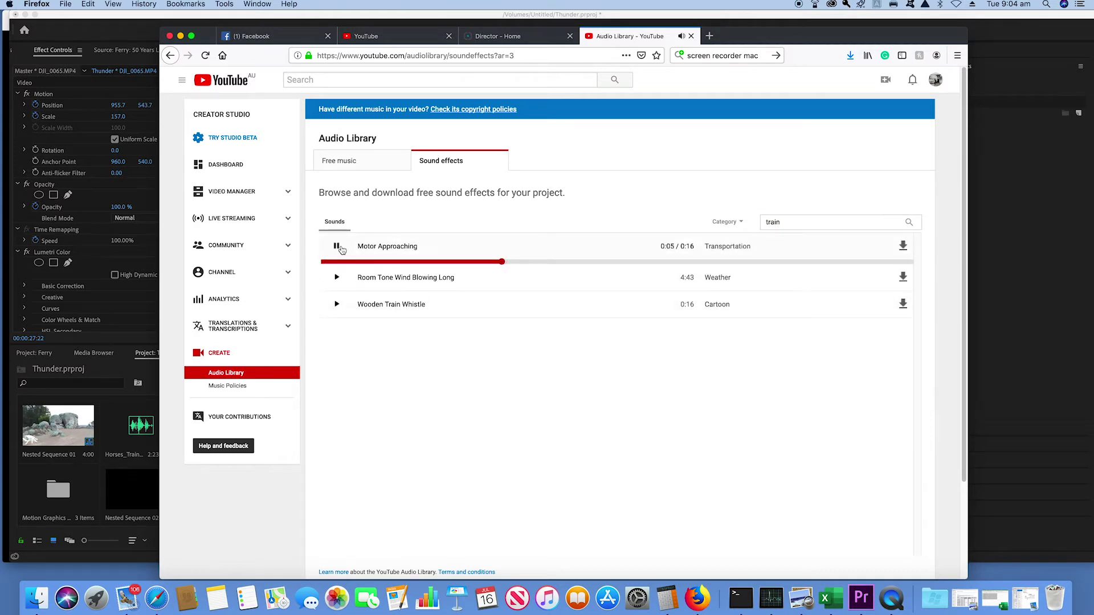
{"action": "left_click", "coordinate": [337, 277]}
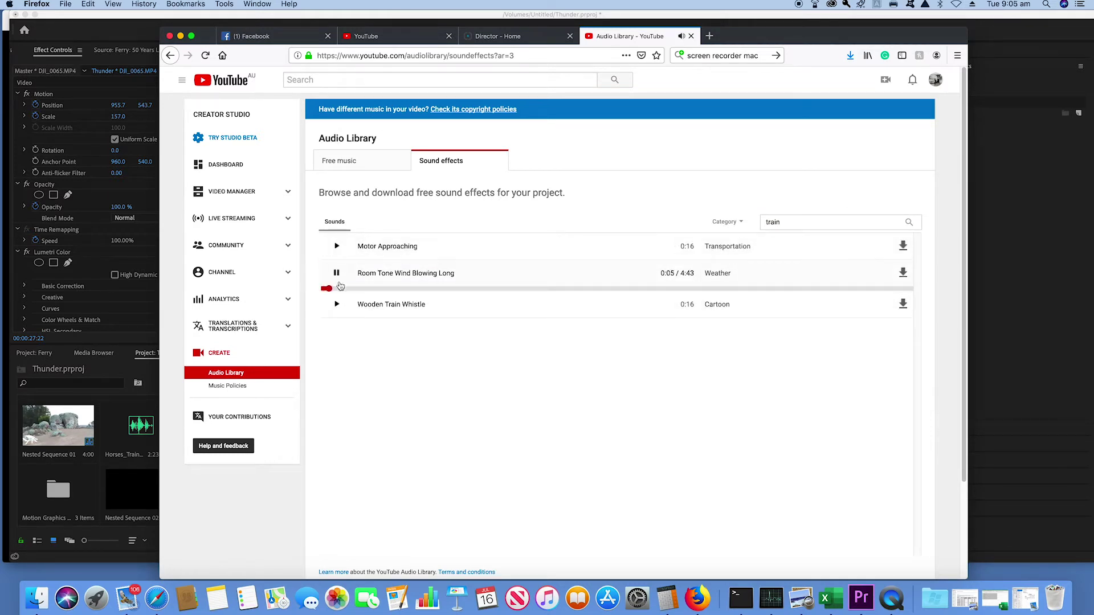
{"action": "left_click", "coordinate": [336, 302]}
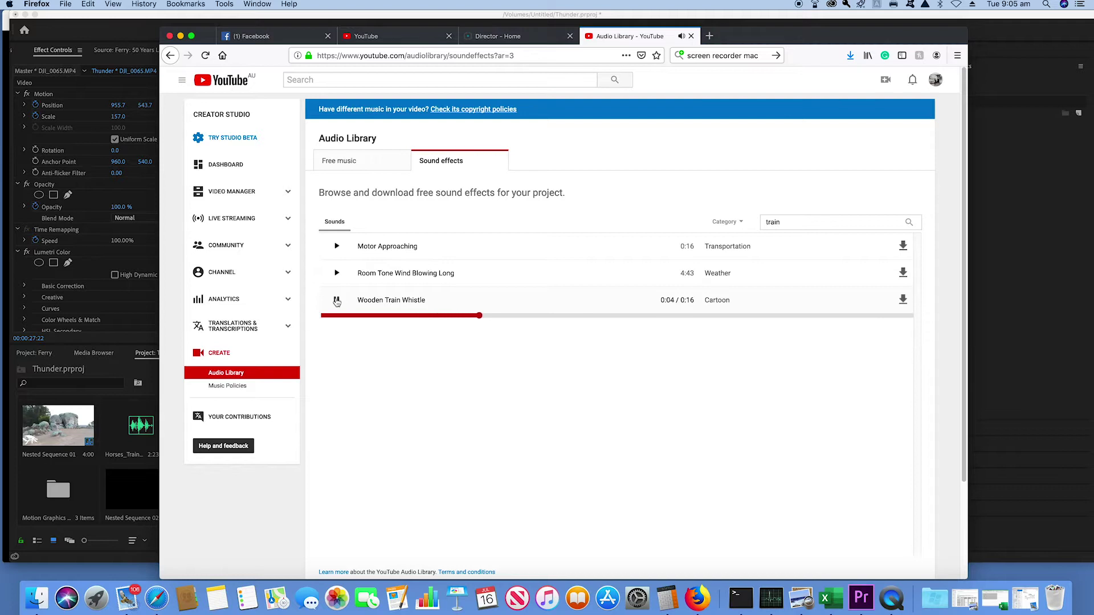
{"action": "left_click", "coordinate": [903, 300]}
{"action": "left_click", "coordinate": [603, 345]}
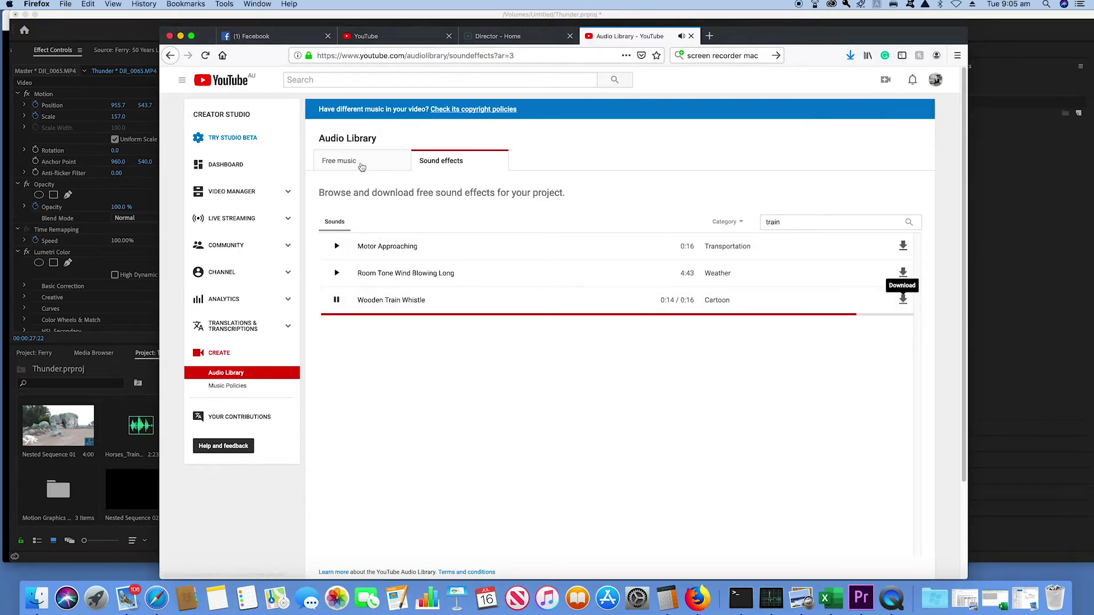
{"action": "key", "text": "super+Tab"}
{"action": "left_click", "coordinate": [597, 333]}
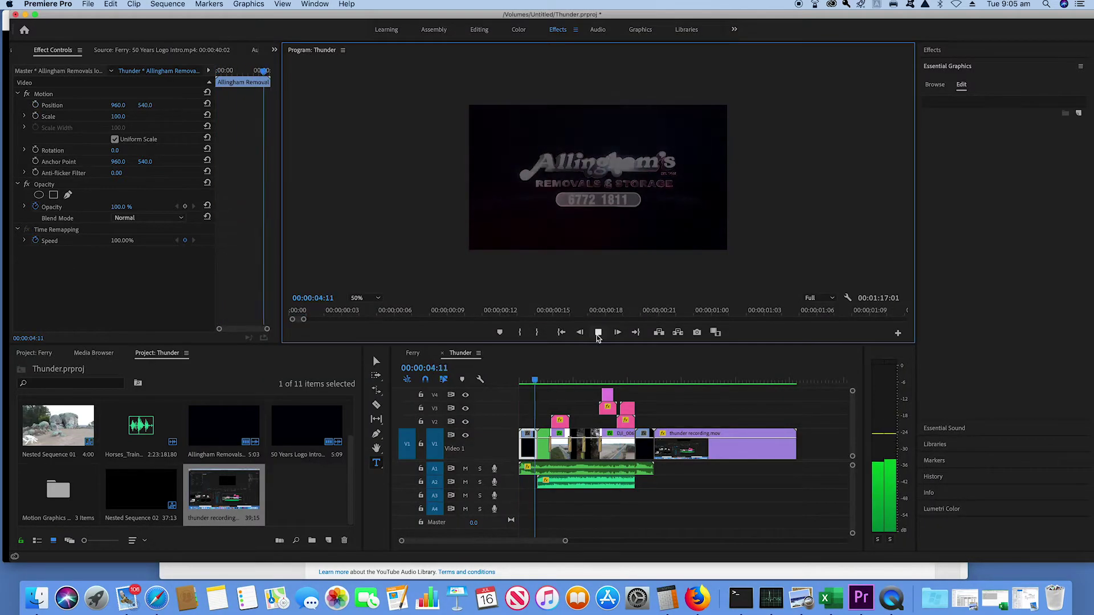
- Import the Wooden Train Whistle and Horse and Carriage MP3s into the project
{"action": "left_click", "coordinate": [89, 4]}
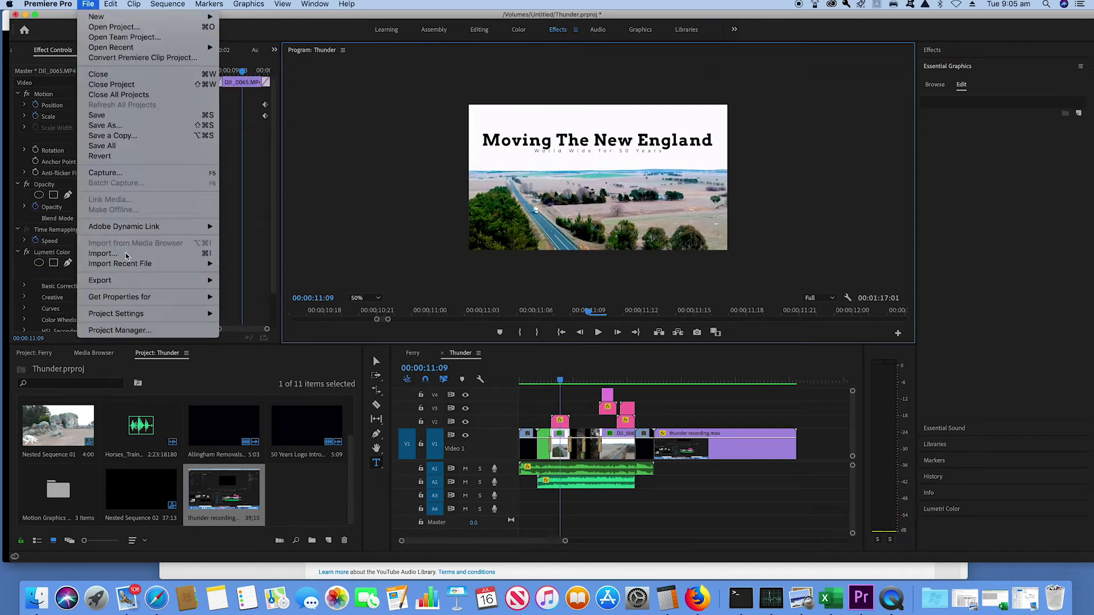
{"action": "left_click", "coordinate": [97, 254]}
{"action": "left_click", "coordinate": [419, 111]}
{"action": "left_click", "coordinate": [361, 126], "text": "super"}
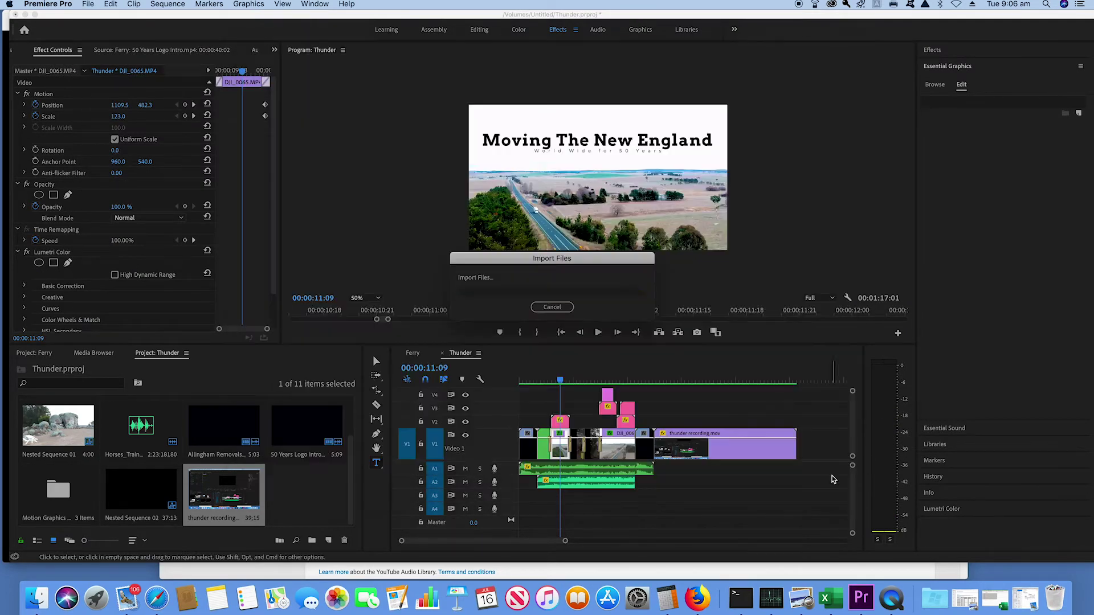
{"action": "key", "text": "Return"}
- Place Horse_and_Carriage on track A3 at the playhead and play it back
{"action": "left_click_drag", "start_coordinate": [58, 492], "coordinate": [570, 496]}
{"action": "left_click", "coordinate": [597, 333]}
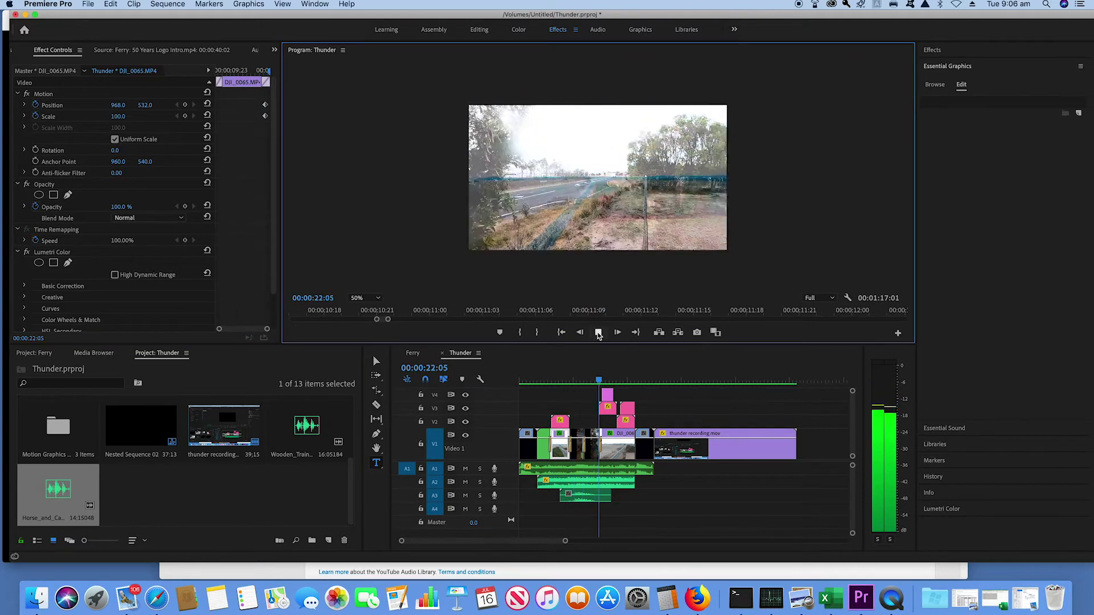
{"action": "left_click", "coordinate": [598, 333]}
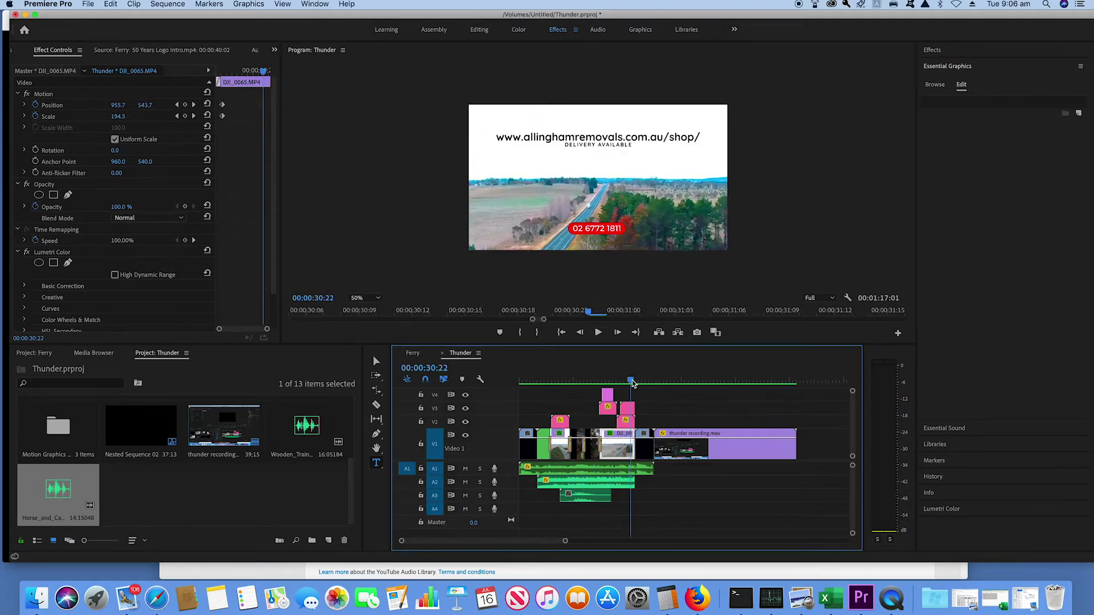
- Place Wooden_Train on track A3, shift it later near 32:16, and check its timing
{"action": "left_click_drag", "start_coordinate": [307, 426], "coordinate": [620, 498]}
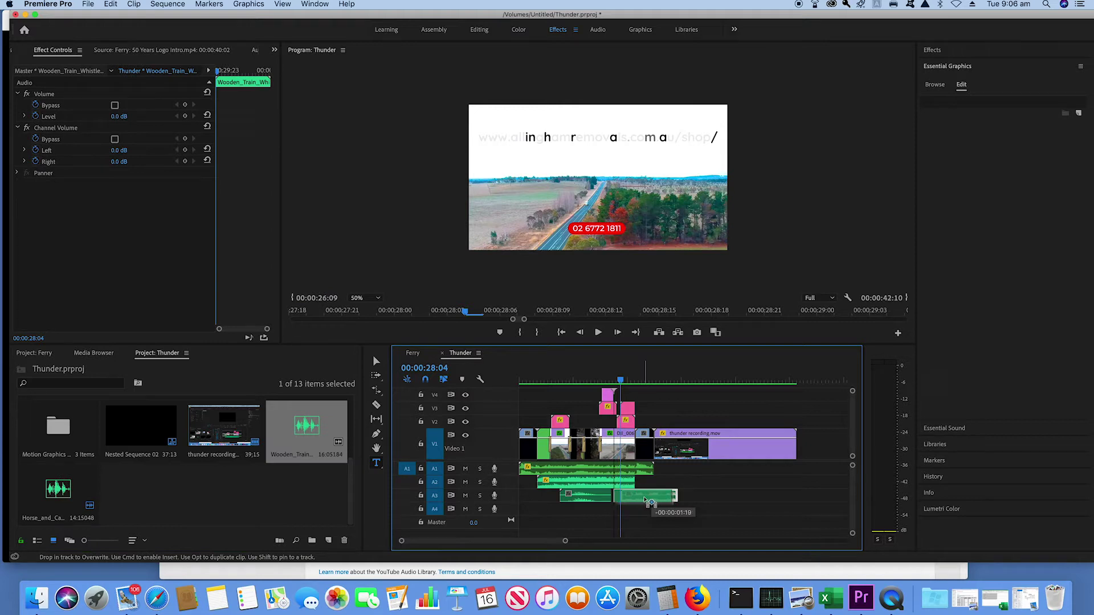
{"action": "left_click", "coordinate": [561, 333]}
{"action": "left_click", "coordinate": [598, 332]}
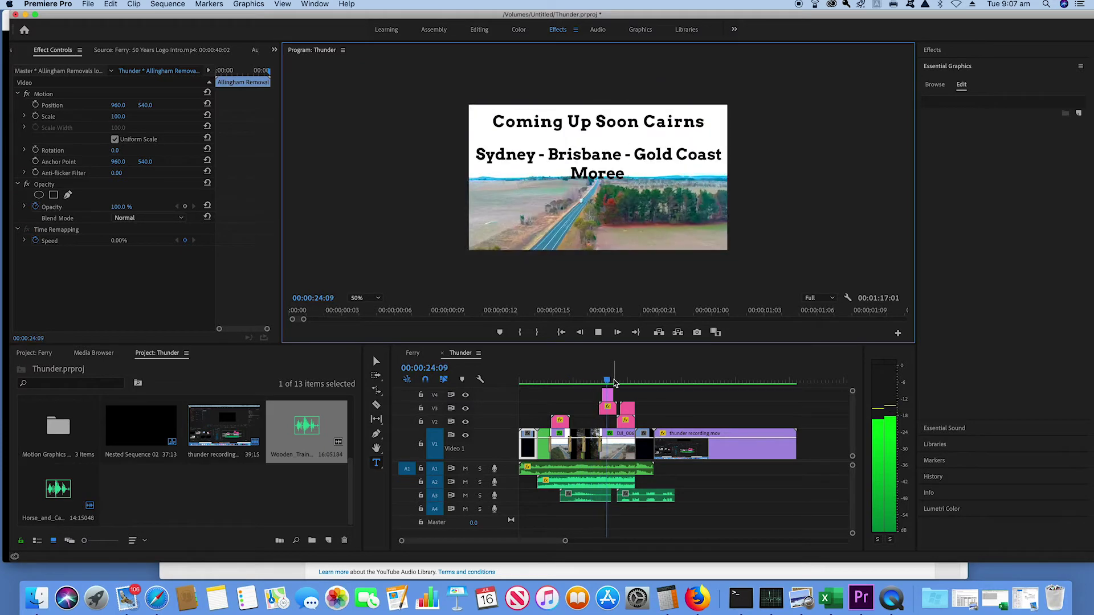
{"action": "left_click_drag", "start_coordinate": [614, 383], "coordinate": [622, 387]}
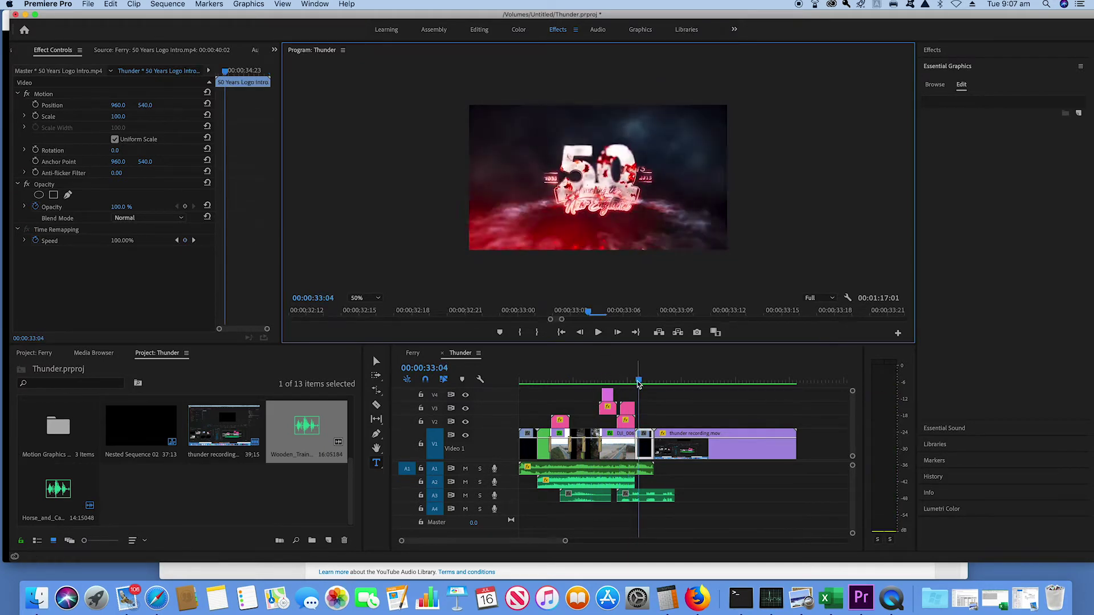
{"action": "left_click_drag", "start_coordinate": [622, 387], "coordinate": [637, 383]}
{"action": "left_click_drag", "start_coordinate": [654, 497], "coordinate": [740, 496]}
{"action": "double_click", "coordinate": [739, 496]}
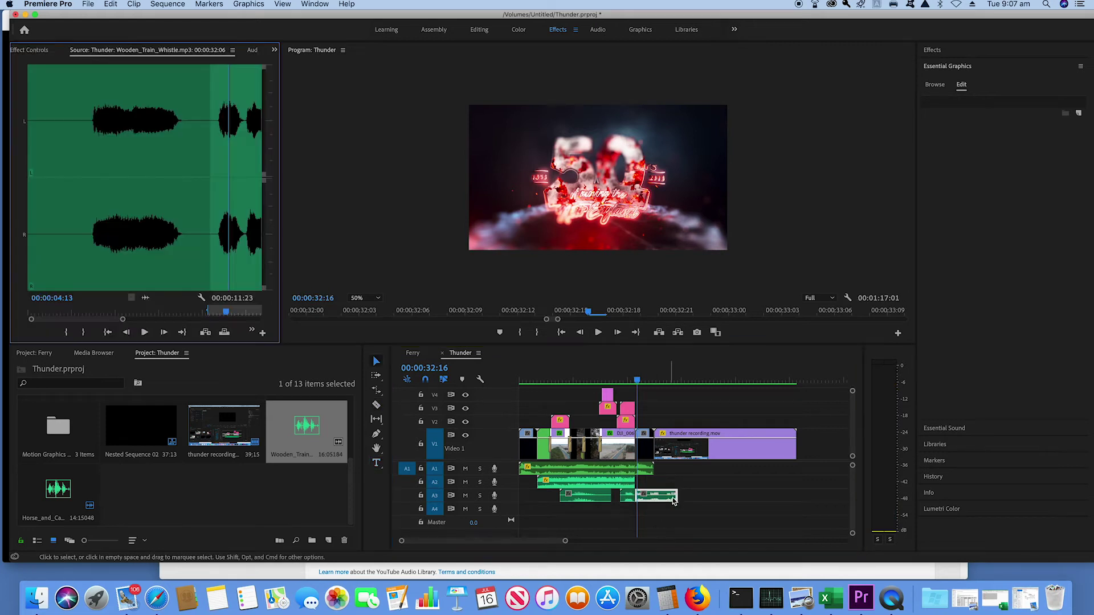
{"action": "left_click", "coordinate": [598, 332]}
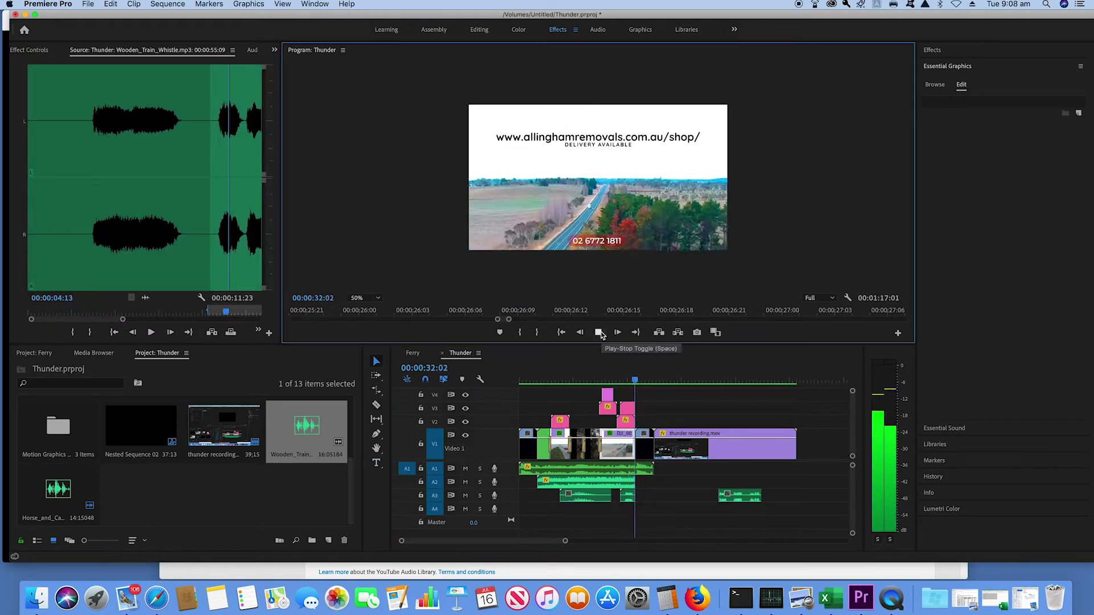
{"action": "left_click", "coordinate": [602, 335]}
- Lower the whistle clip's volume to -20 dB, preview it, then delete it from A3
{"action": "left_click", "coordinate": [29, 49]}
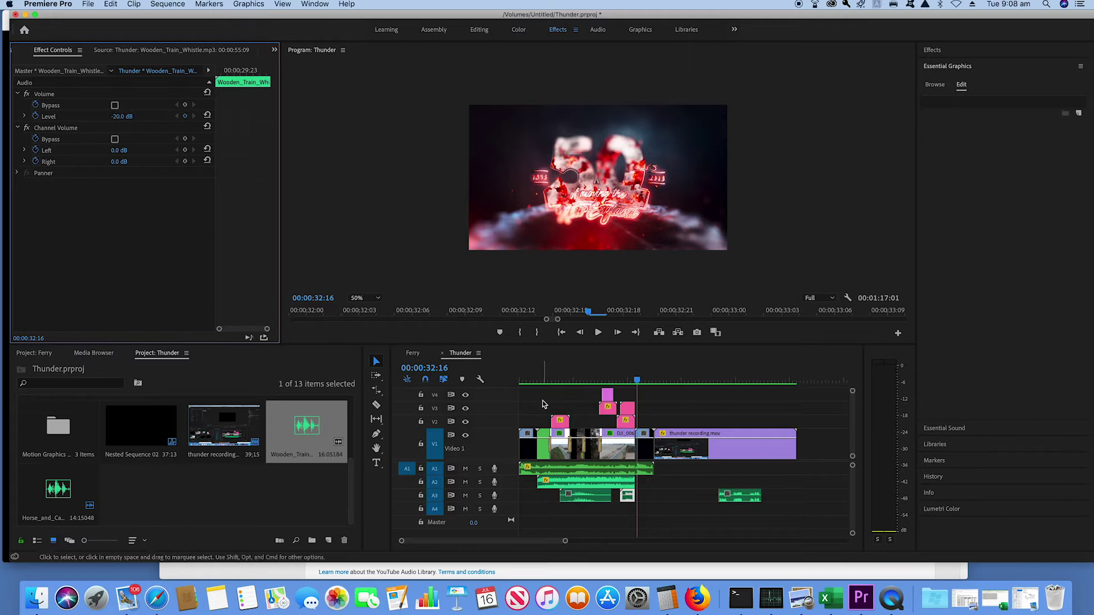
{"action": "left_click", "coordinate": [301, 288]}
{"action": "key", "text": "shift+k"}
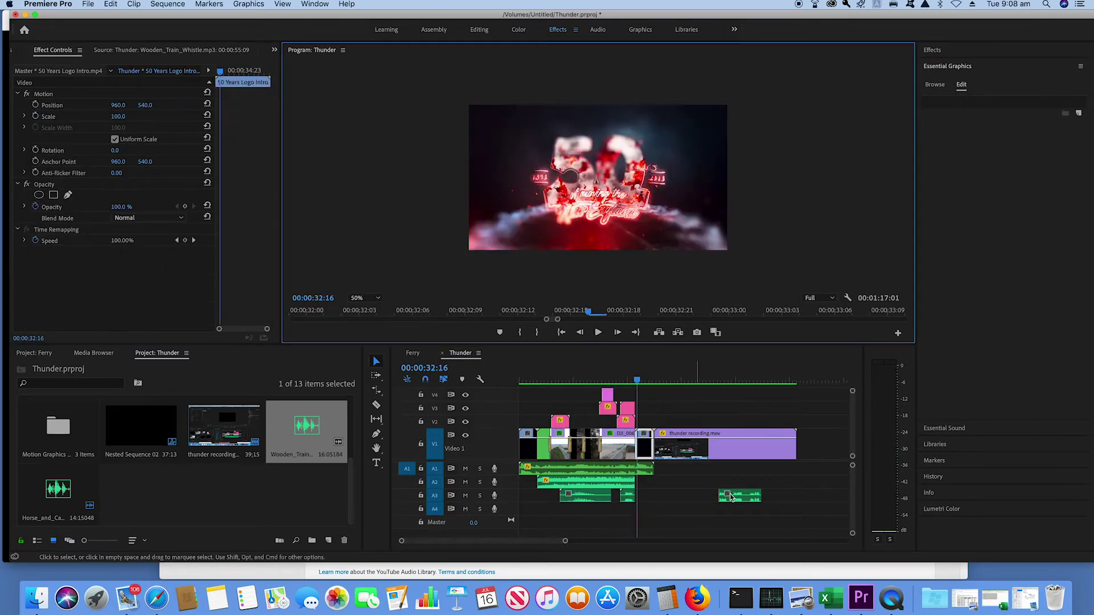
{"action": "left_click", "coordinate": [731, 497]}
{"action": "key", "text": "Delete"}
- Play the sequence from the start, then bring up Lumetri Color on the rocks shot at 06:17
{"action": "key", "text": "Home"}
{"action": "key", "text": "space"}
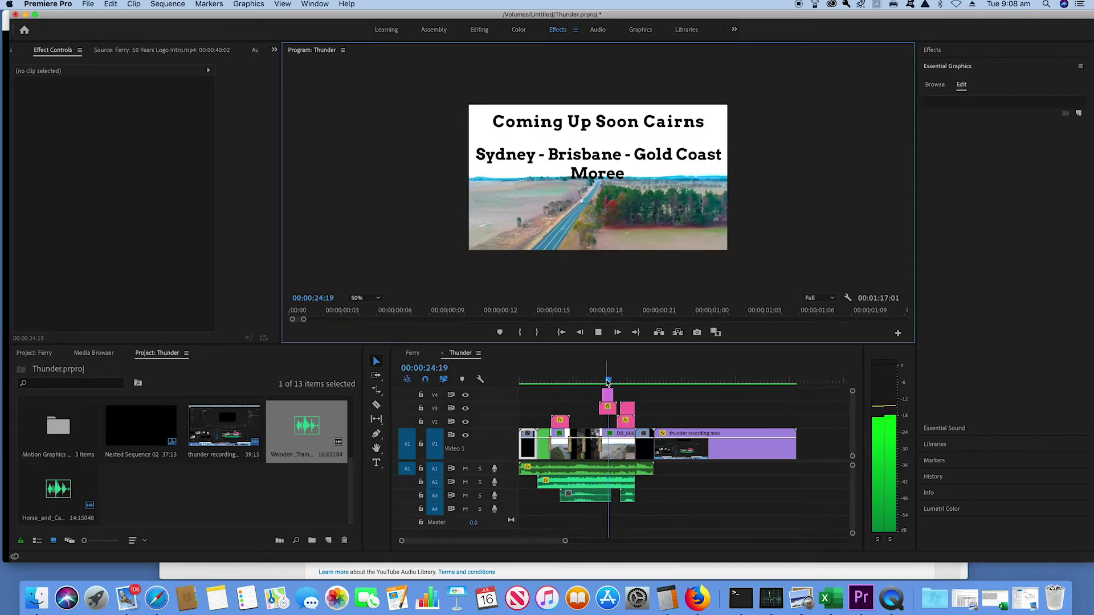
{"action": "left_click", "coordinate": [637, 380]}
{"action": "left_click", "coordinate": [544, 380]}
{"action": "left_click", "coordinate": [941, 509]}
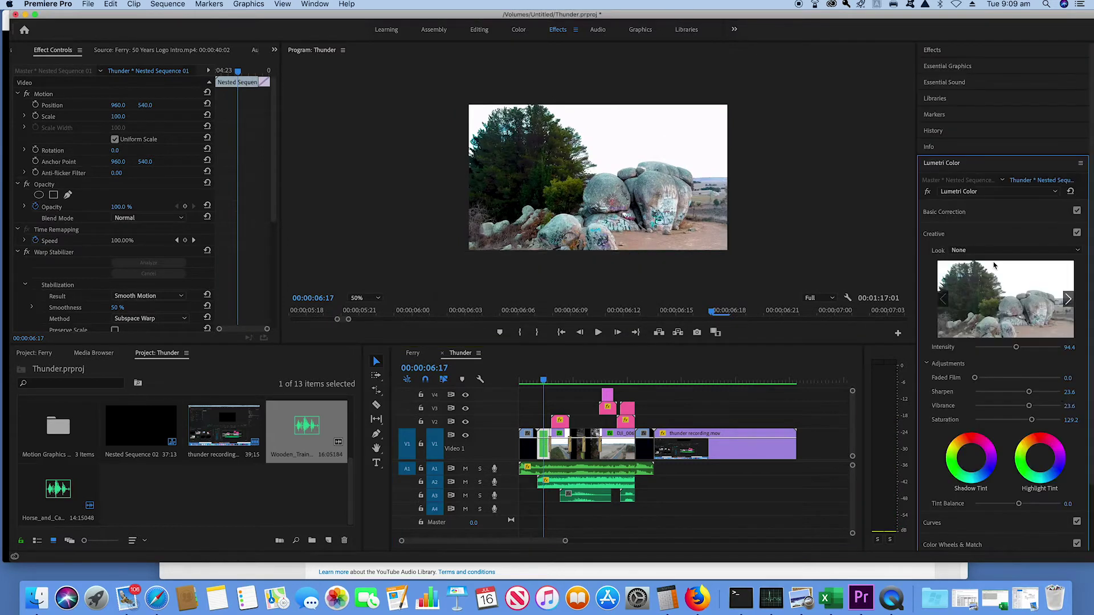
- Apply automatic tone correction to the rocks shot and lower exposure to -2.1
{"action": "left_click", "coordinate": [1054, 435]}
{"action": "mouse_move", "coordinate": [1015, 332]}
{"action": "left_mouse_down"}
{"action": "mouse_move", "coordinate": [999, 332]}
{"action": "mouse_move", "coordinate": [995, 361]}
{"action": "mouse_move", "coordinate": [1040, 375]}
{"action": "mouse_move", "coordinate": [1042, 388]}
{"action": "left_mouse_up"}
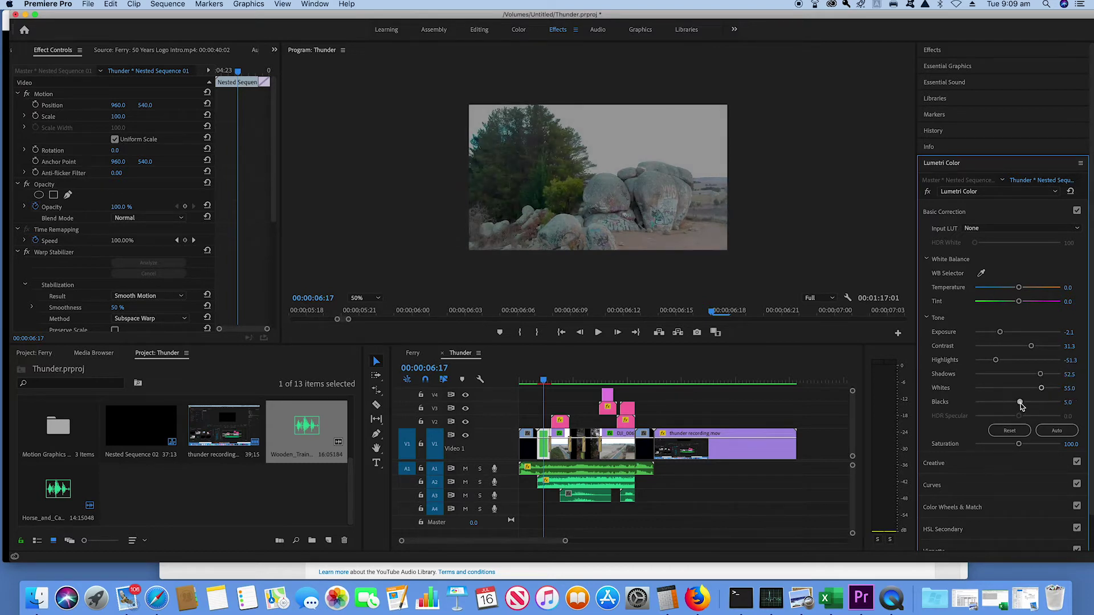
{"action": "left_click", "coordinate": [933, 462]}
- Cycle through the Creative looks and apply SL NEUTRAL START to the rocks shot
{"action": "left_click", "coordinate": [1014, 250]}
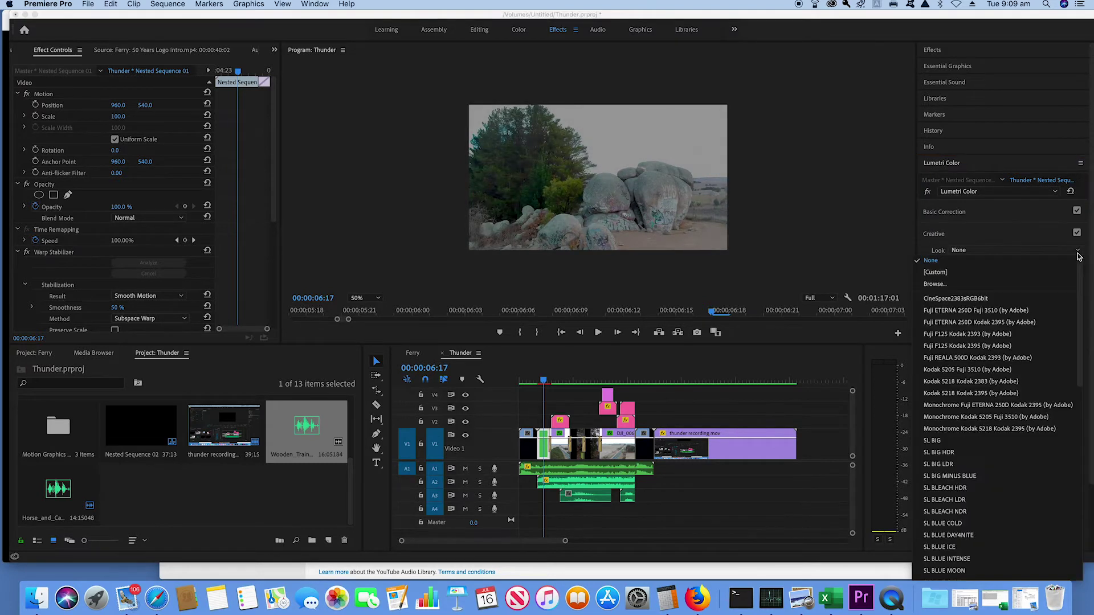
{"action": "left_click", "coordinate": [1069, 300]}
{"action": "left_click", "coordinate": [1069, 300]}
{"action": "left_click", "coordinate": [1068, 300]}
{"action": "left_click", "coordinate": [1068, 300]}
{"action": "left_click", "coordinate": [1068, 300]}
{"action": "left_click", "coordinate": [1068, 300]}
{"action": "left_click", "coordinate": [1068, 300]}
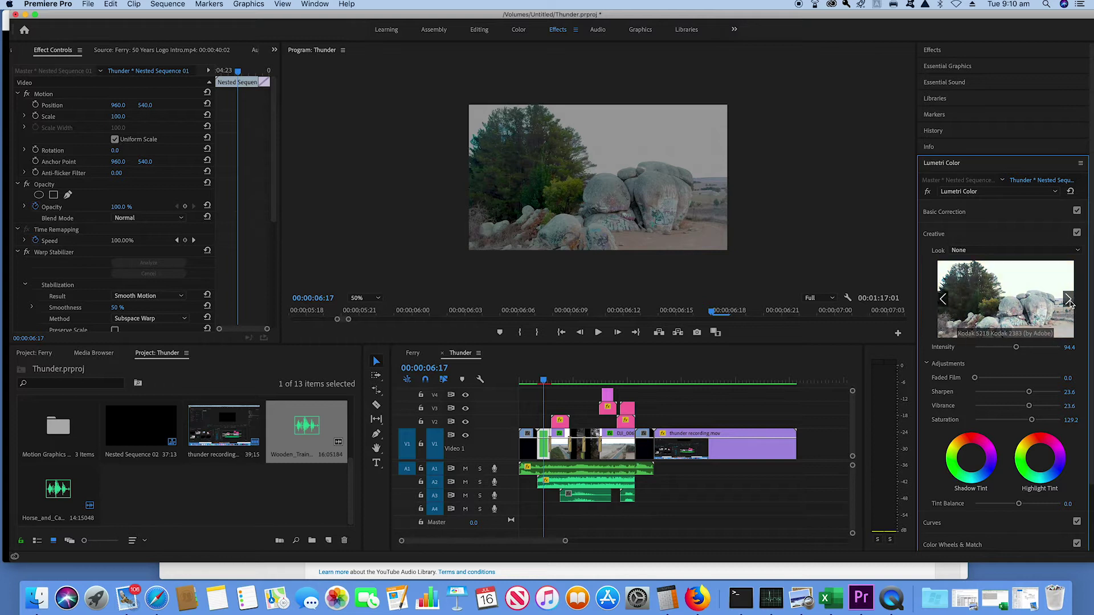
{"action": "left_click", "coordinate": [1069, 301]}
{"action": "left_click", "coordinate": [1068, 300]}
{"action": "left_click", "coordinate": [1069, 301]}
{"action": "left_click", "coordinate": [1069, 301]}
{"action": "left_click", "coordinate": [1069, 301]}
{"action": "left_click", "coordinate": [1069, 301]}
{"action": "left_click", "coordinate": [1069, 300]}
{"action": "left_click", "coordinate": [1068, 300]}
{"action": "left_click", "coordinate": [1069, 300]}
{"action": "left_click", "coordinate": [1069, 300]}
{"action": "left_click", "coordinate": [1068, 300]}
{"action": "left_click", "coordinate": [1068, 300]}
{"action": "left_click", "coordinate": [1068, 300]}
{"action": "left_click", "coordinate": [1068, 300]}
{"action": "left_click", "coordinate": [1068, 300]}
{"action": "left_click", "coordinate": [944, 300]}
{"action": "left_click", "coordinate": [944, 300]}
{"action": "left_click", "coordinate": [944, 300]}
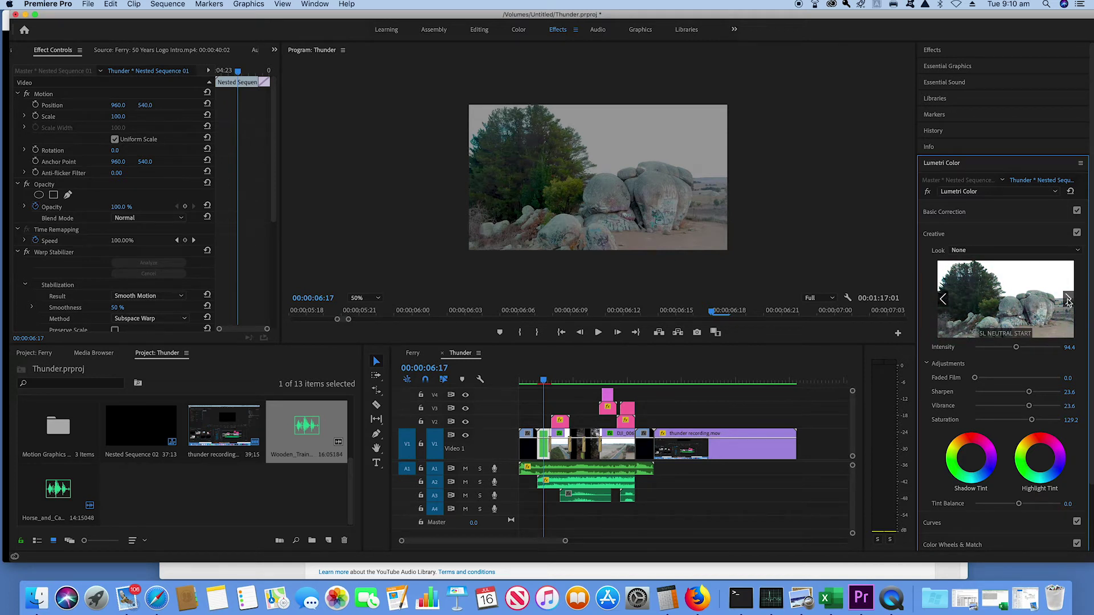
{"action": "left_click", "coordinate": [1000, 305]}
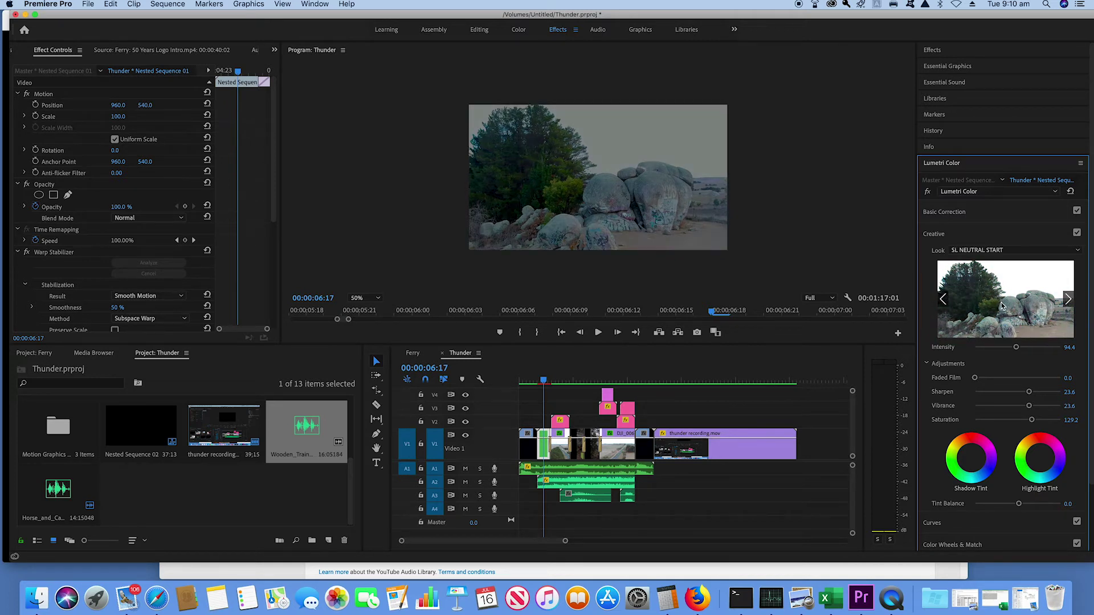
- At 07:04 on the rocks shot, raise exposure to -0.9 and increase contrast
{"action": "left_click", "coordinate": [558, 380]}
{"action": "left_click_drag", "start_coordinate": [559, 381], "coordinate": [545, 381]}
{"action": "left_click", "coordinate": [944, 211]}
{"action": "left_click_drag", "start_coordinate": [1001, 333], "coordinate": [1010, 333]}
{"action": "mouse_move", "coordinate": [1032, 346]}
{"action": "left_mouse_down"}
{"action": "mouse_move", "coordinate": [1002, 360]}
{"action": "mouse_move", "coordinate": [1006, 376]}
{"action": "left_mouse_up"}
- Render effects In to Out previews for the sequence
{"action": "left_click", "coordinate": [168, 4]}
{"action": "left_click", "coordinate": [545, 449]}
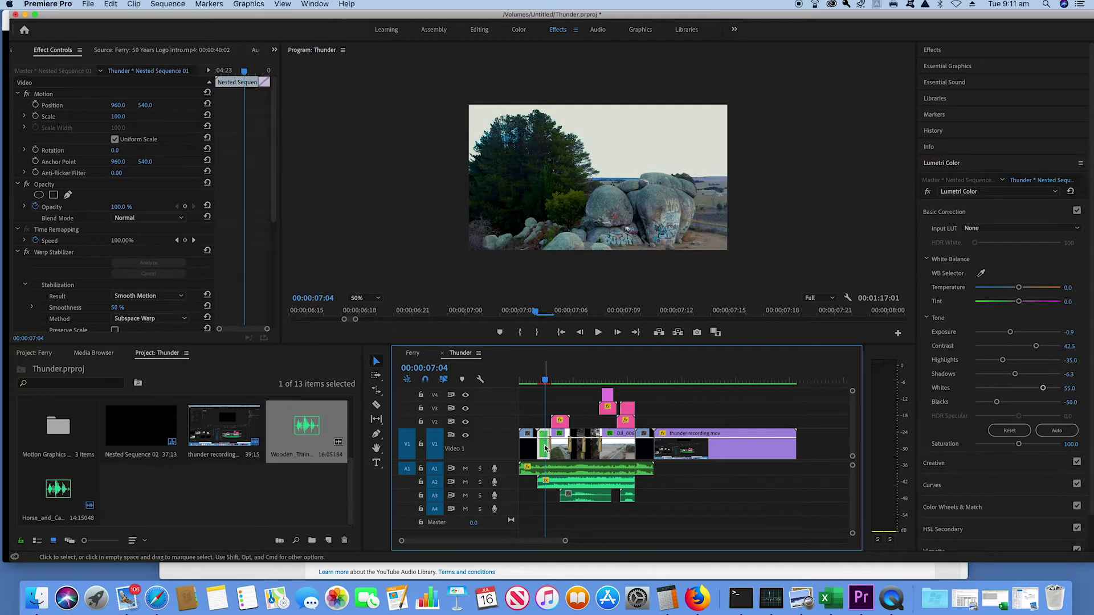
{"action": "left_click", "coordinate": [167, 4]}
{"action": "left_click", "coordinate": [193, 50]}
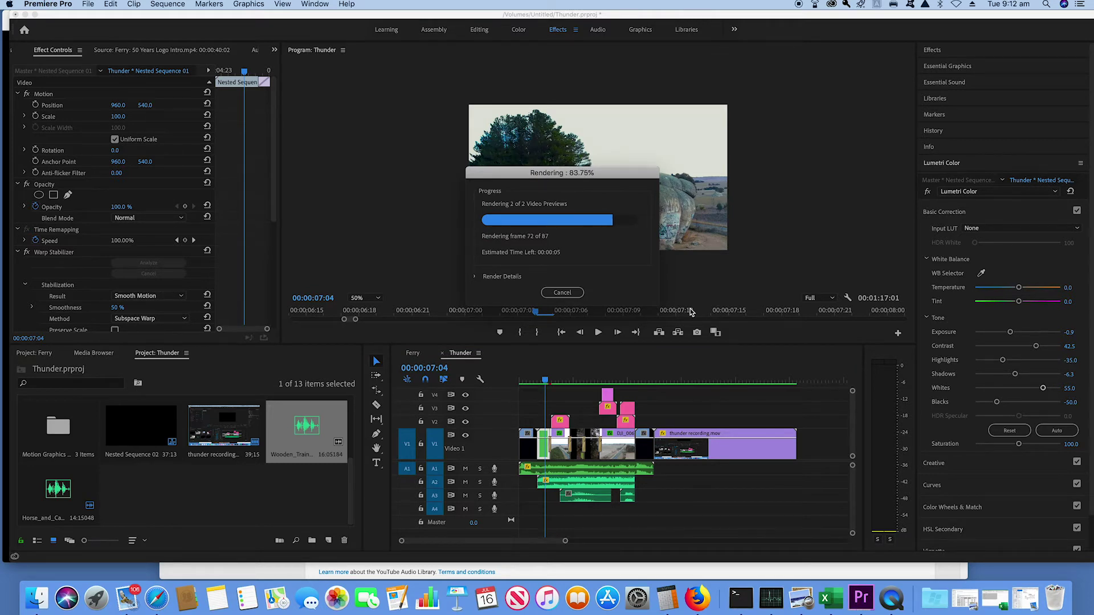
- Play the rendered sequence, then move the playhead to the graffiti-rock highway shot at 00:00:15:23
{"action": "left_click", "coordinate": [598, 332]}
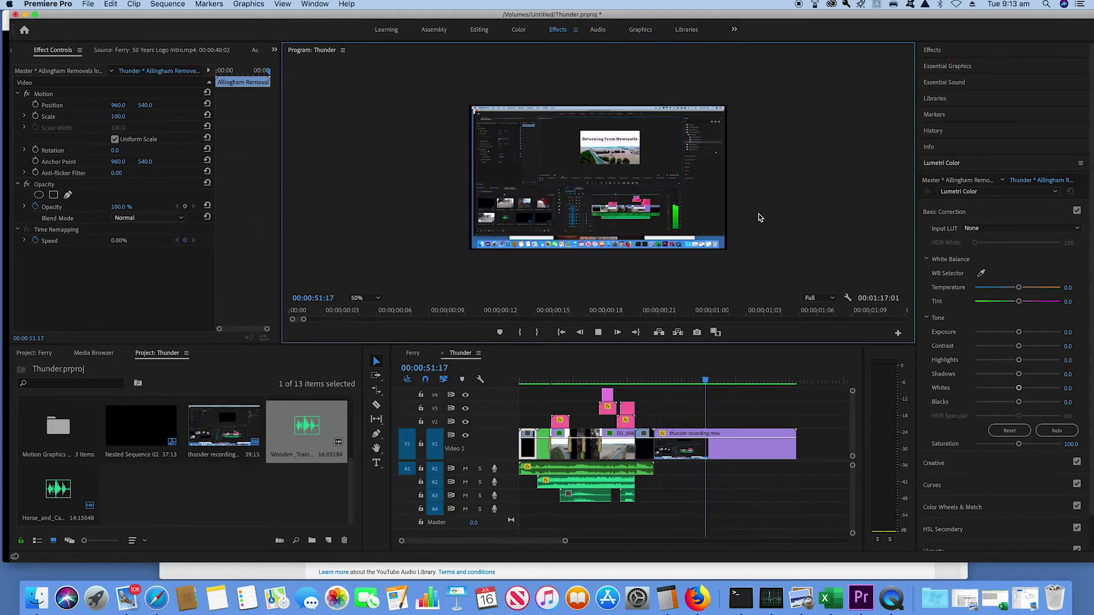
{"action": "left_click_drag", "start_coordinate": [520, 380], "coordinate": [577, 382]}
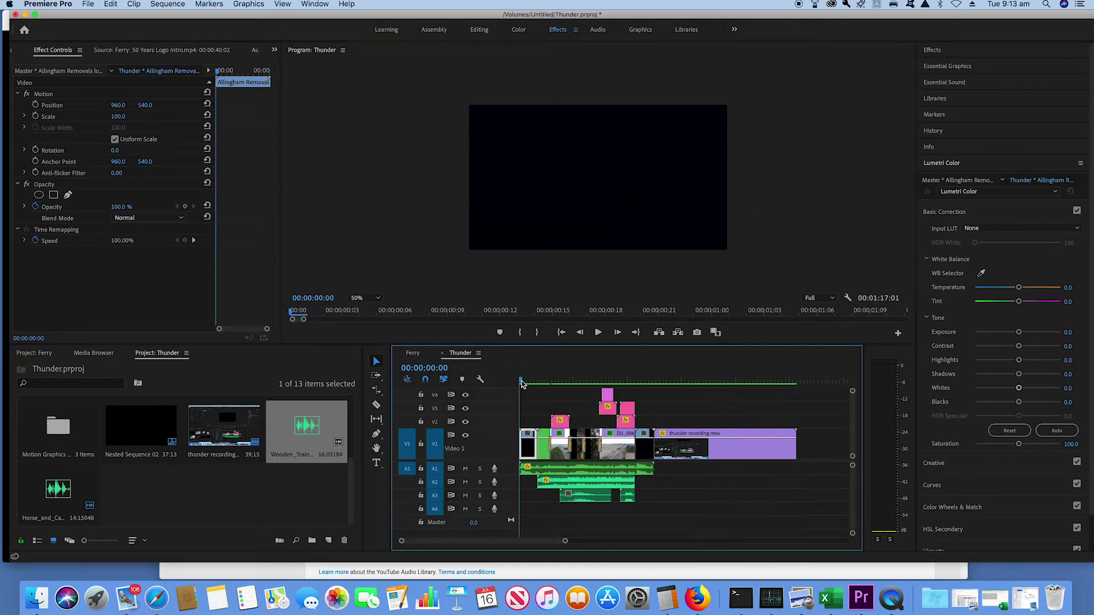
- Preview the Lumetri creative looks and apply SL CLEAN KODAK A HDR to the graffiti highway clip
{"action": "left_click", "coordinate": [1036, 216]}
{"action": "left_click", "coordinate": [1042, 233]}
{"action": "left_click", "coordinate": [1068, 301]}
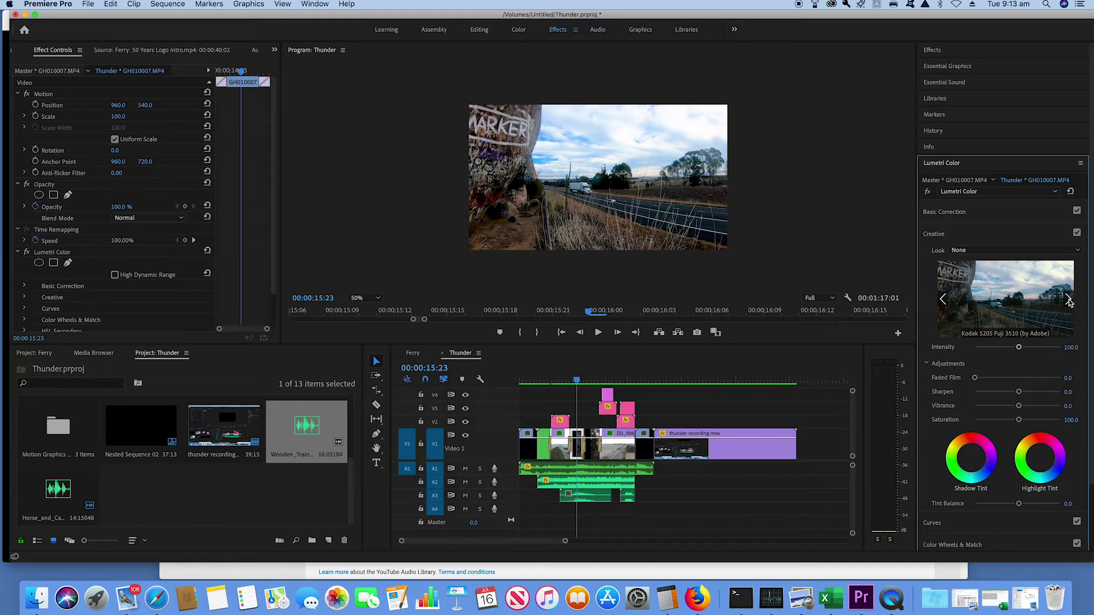
{"action": "left_click", "coordinate": [1068, 301]}
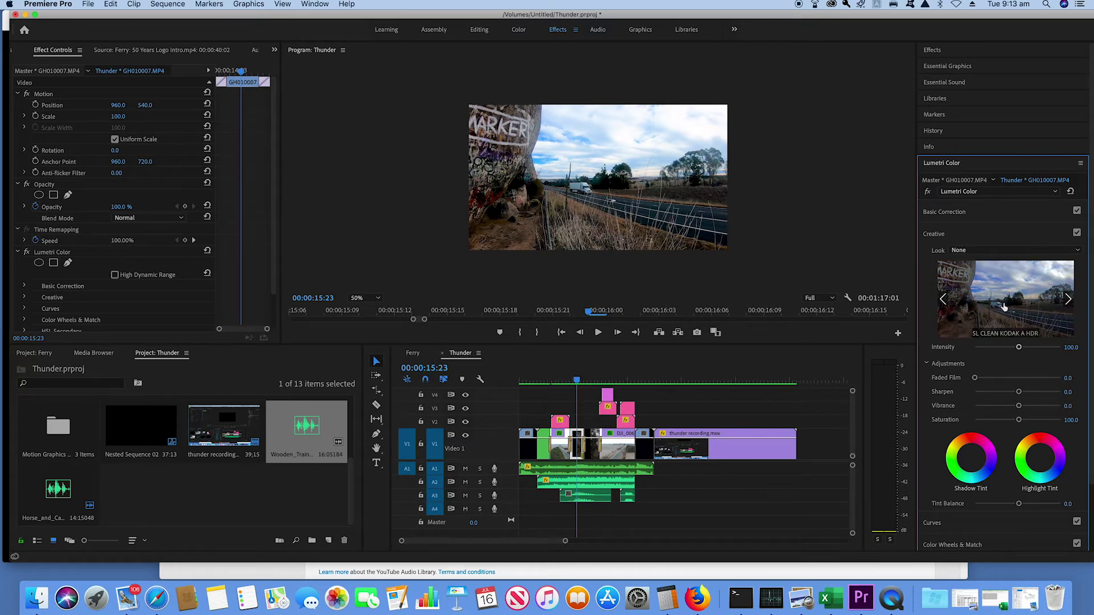
{"action": "left_click", "coordinate": [946, 303]}
- Give the next roadside clip the same Kodak look, and the DJI_0065 aerial clip SL GOLD RUSH LDR
{"action": "left_click_drag", "start_coordinate": [577, 381], "coordinate": [590, 381]}
{"action": "left_click", "coordinate": [969, 250]}
{"action": "scroll", "coordinate": [978, 419], "scroll_direction": "down", "scroll_amount": 5}
{"action": "left_click", "coordinate": [978, 501]}
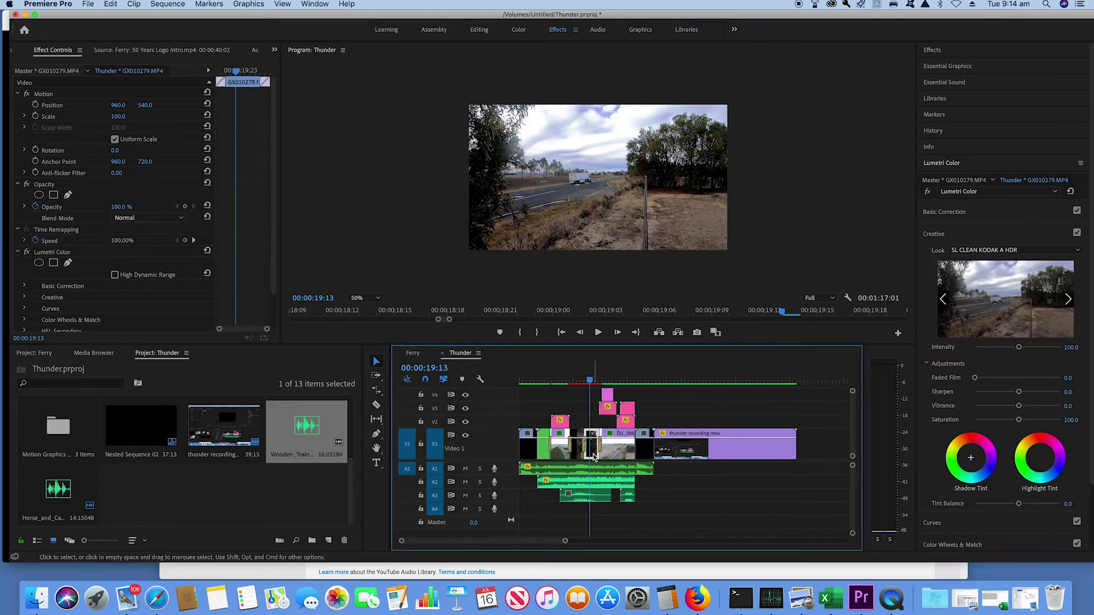
{"action": "key", "text": "Down"}
{"action": "left_click", "coordinate": [1068, 301]}
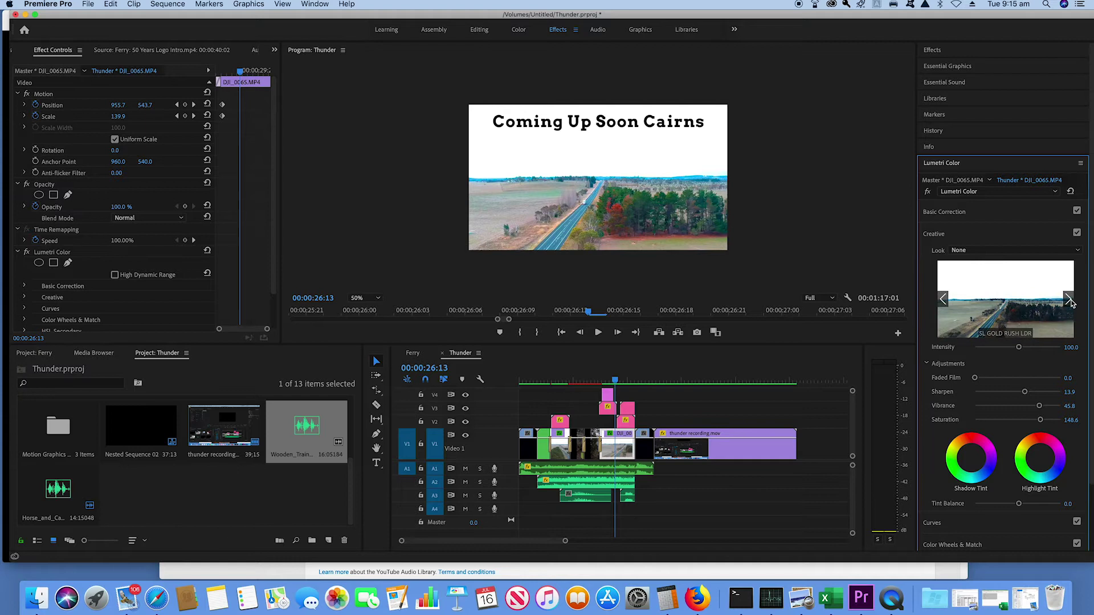
{"action": "left_click", "coordinate": [1015, 311]}
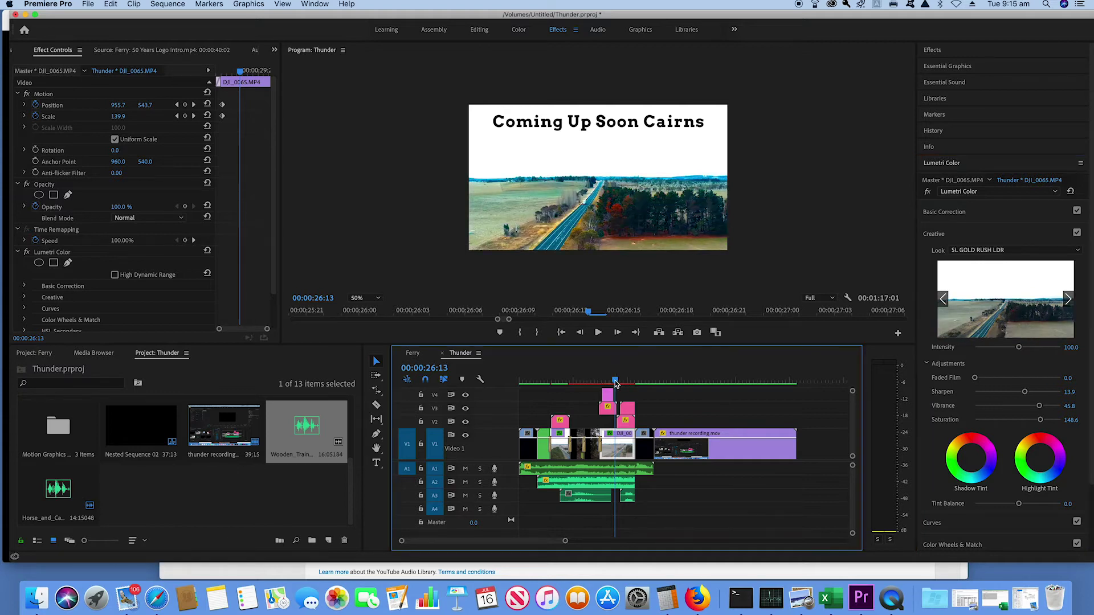
- Grade the rocks shot in Nested Sequence 01 with SL GOLD RUSH LDR, then render effects in to out
{"action": "left_click", "coordinate": [542, 380]}
{"action": "left_click", "coordinate": [1002, 250]}
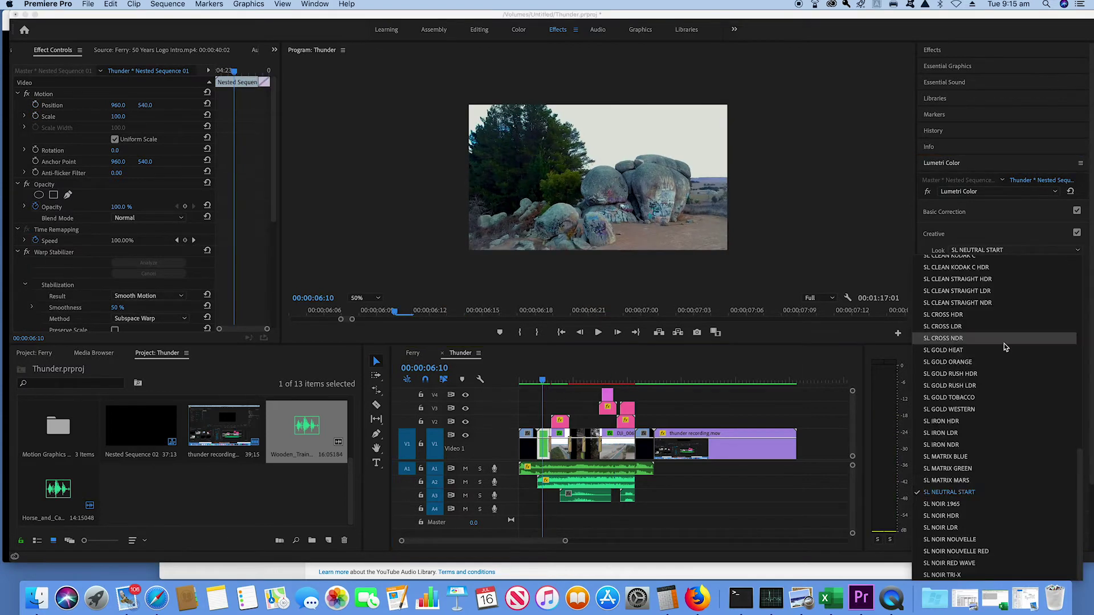
{"action": "left_click", "coordinate": [966, 376]}
{"action": "left_click", "coordinate": [620, 380]}
{"action": "left_click", "coordinate": [1076, 253]}
{"action": "left_click", "coordinate": [970, 391]}
{"action": "left_click", "coordinate": [179, 6]}
{"action": "left_click", "coordinate": [188, 37]}
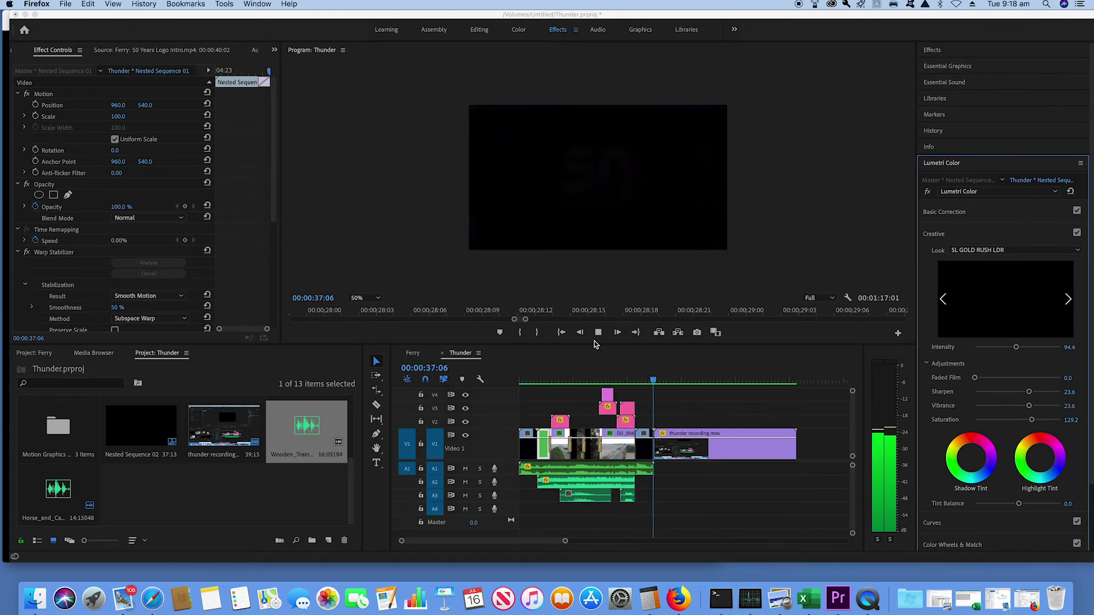
- Replay the aerial 'Moving The New England' title section to review the grade
{"action": "left_click", "coordinate": [467, 370]}
{"action": "left_click_drag", "start_coordinate": [665, 381], "coordinate": [560, 381]}
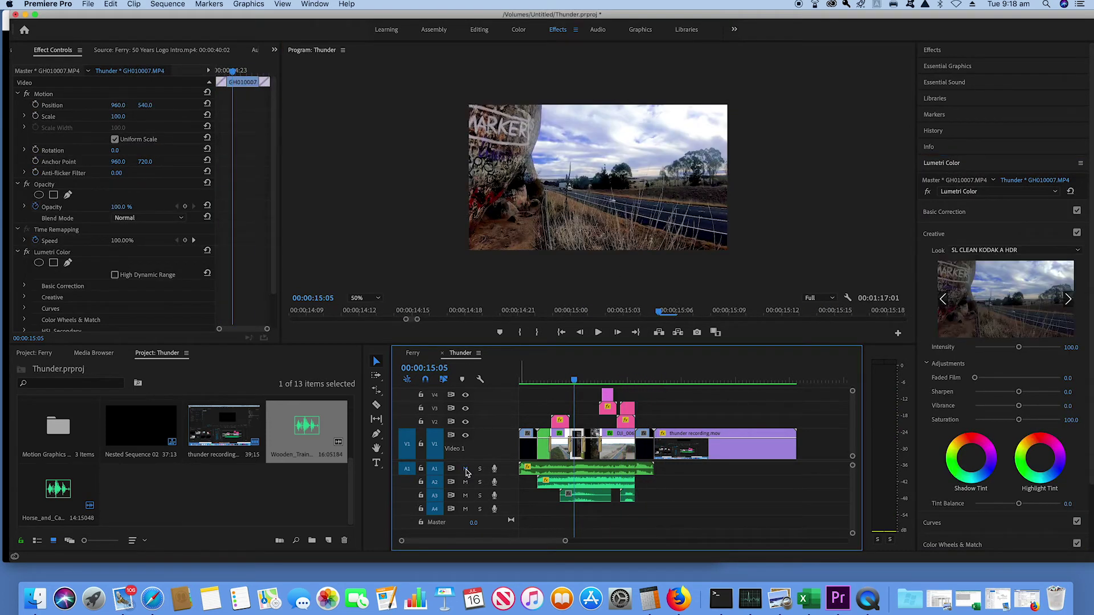
{"action": "left_click", "coordinate": [598, 333]}
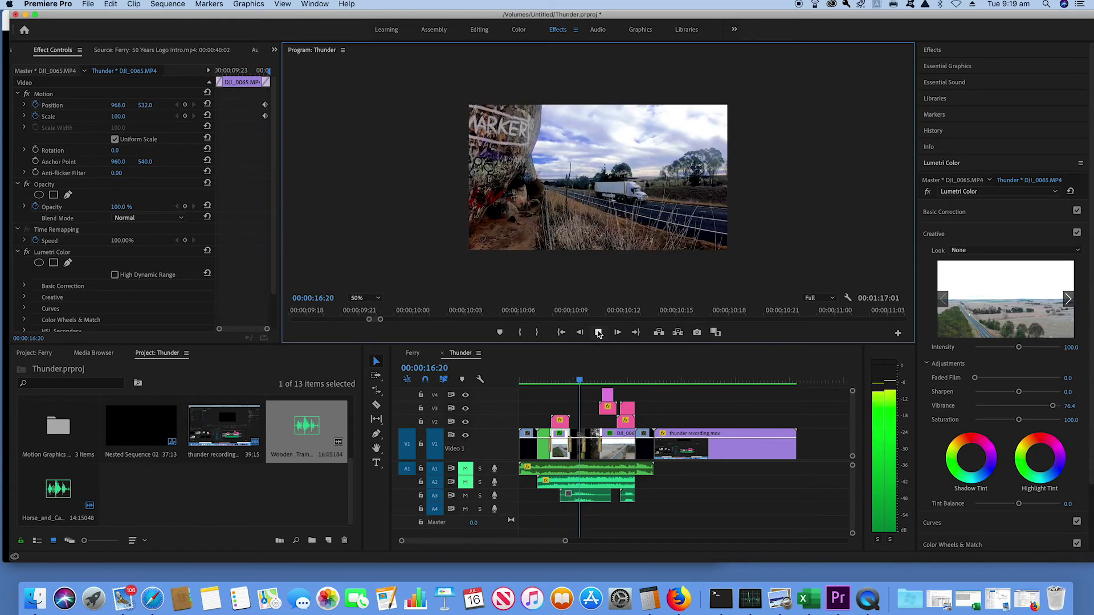
{"action": "key", "text": "space"}
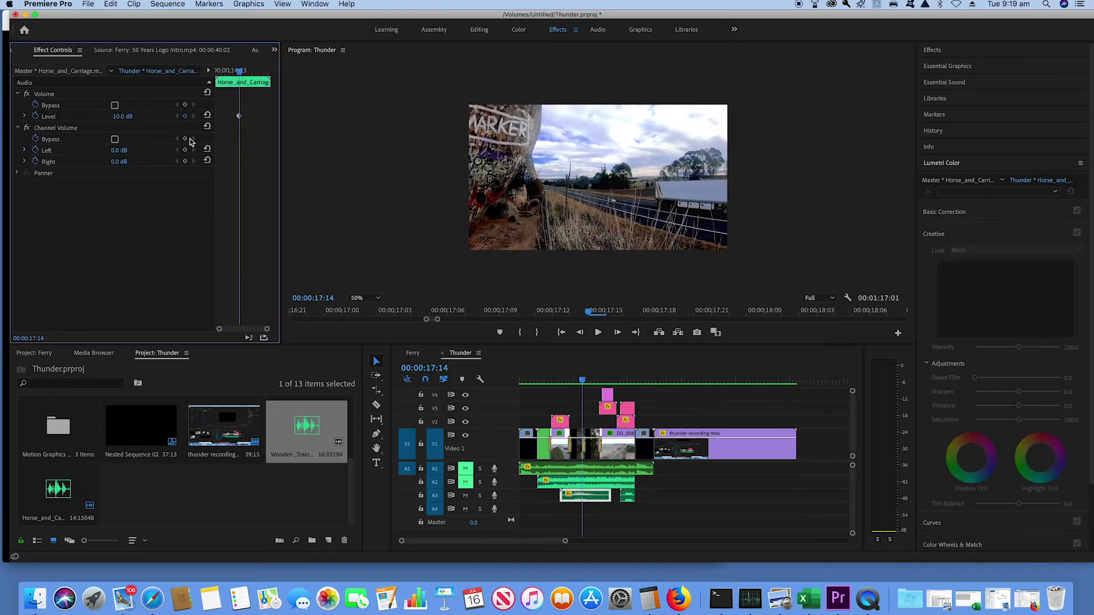
{"action": "left_click", "coordinate": [560, 380]}
{"action": "left_click", "coordinate": [598, 333]}
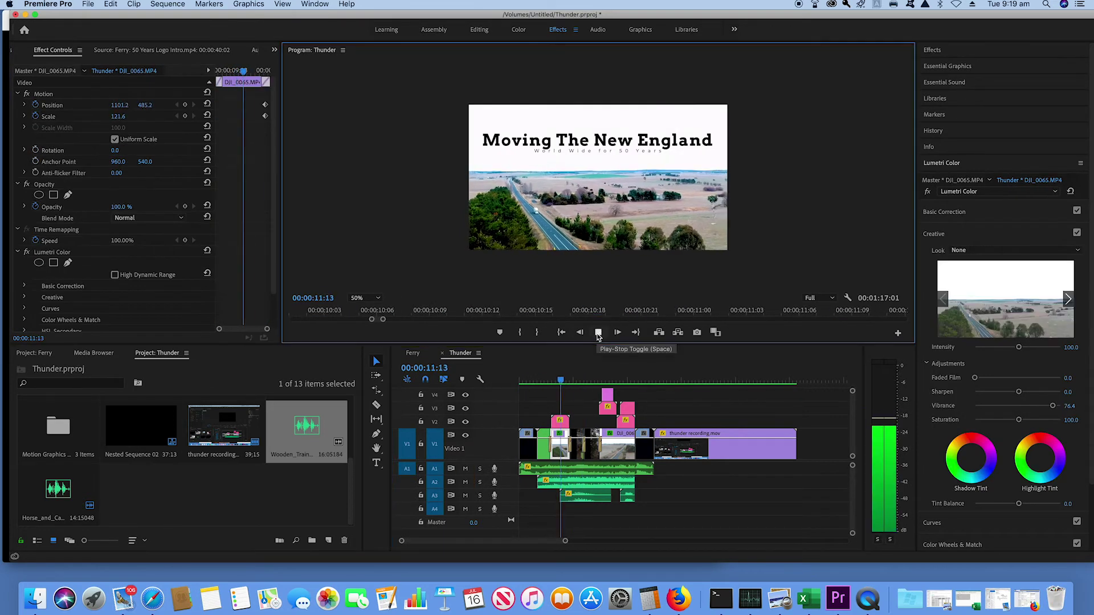
{"action": "key", "text": "space"}
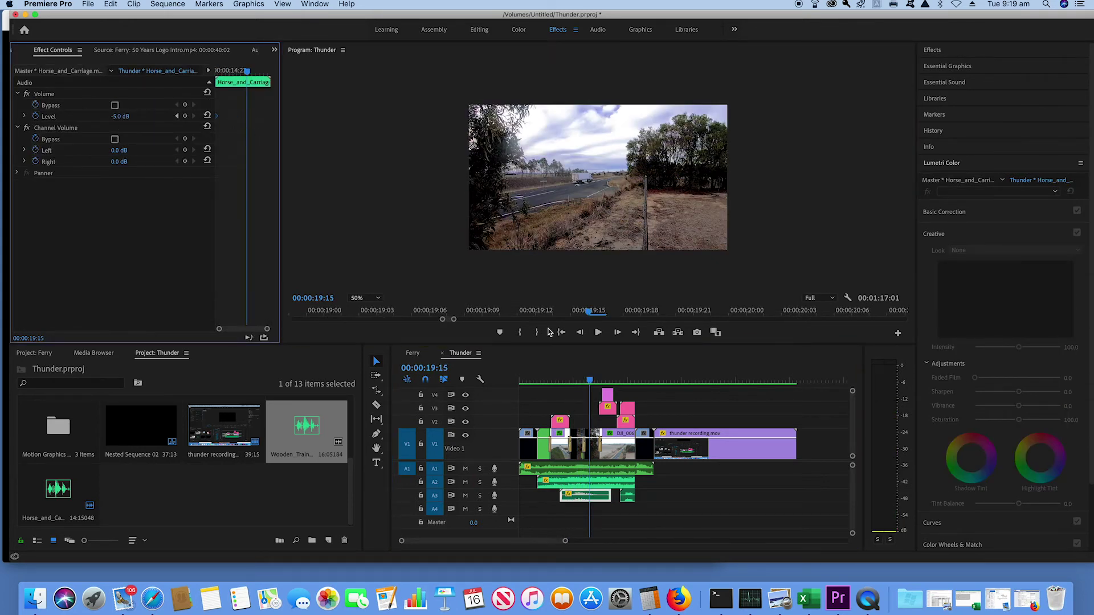
- Replay from about 14 seconds, scrub through the Cairns titles to the phone number graphic, then bring up the project bin options
{"action": "left_click", "coordinate": [568, 380]}
{"action": "left_click", "coordinate": [598, 334]}
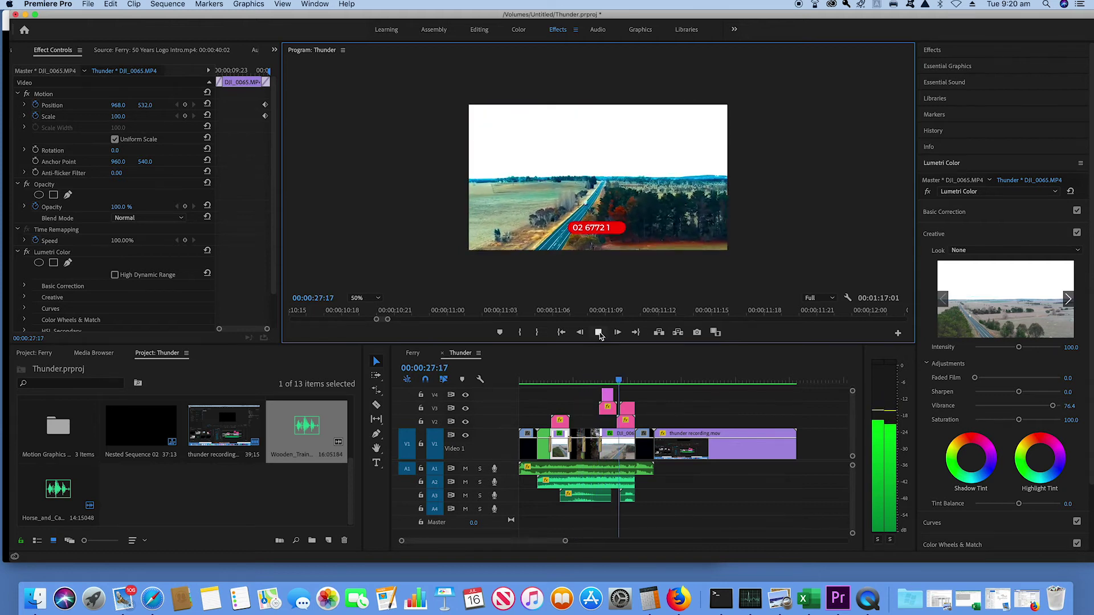
{"action": "left_click", "coordinate": [598, 332]}
{"action": "left_click", "coordinate": [538, 381]}
{"action": "left_click_drag", "start_coordinate": [528, 388], "coordinate": [611, 404]}
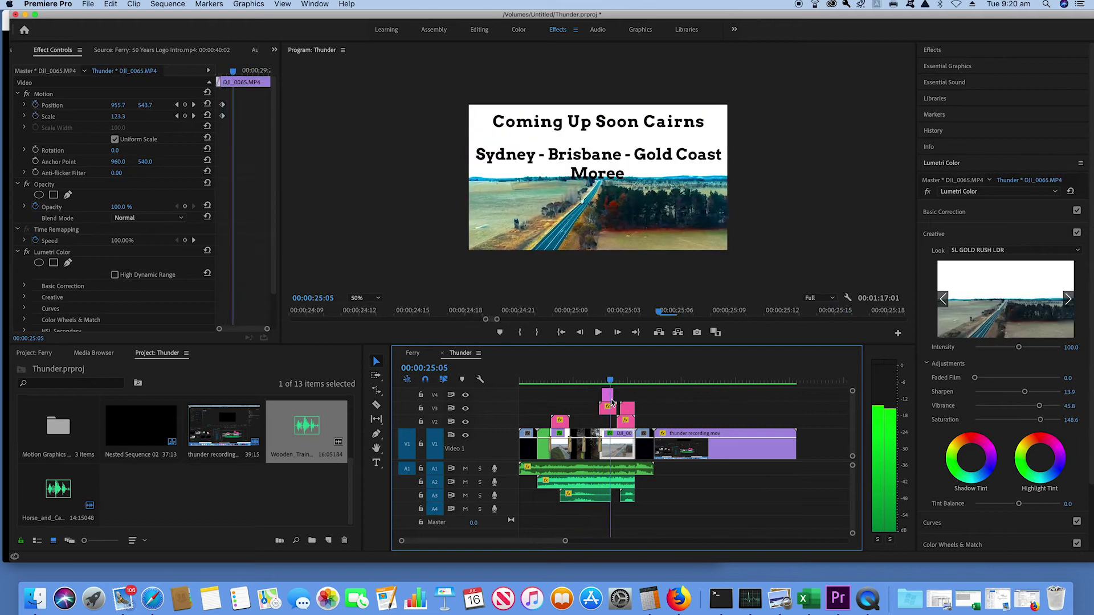
{"action": "left_click_drag", "start_coordinate": [611, 403], "coordinate": [619, 513]}
{"action": "right_click", "coordinate": [216, 389]}
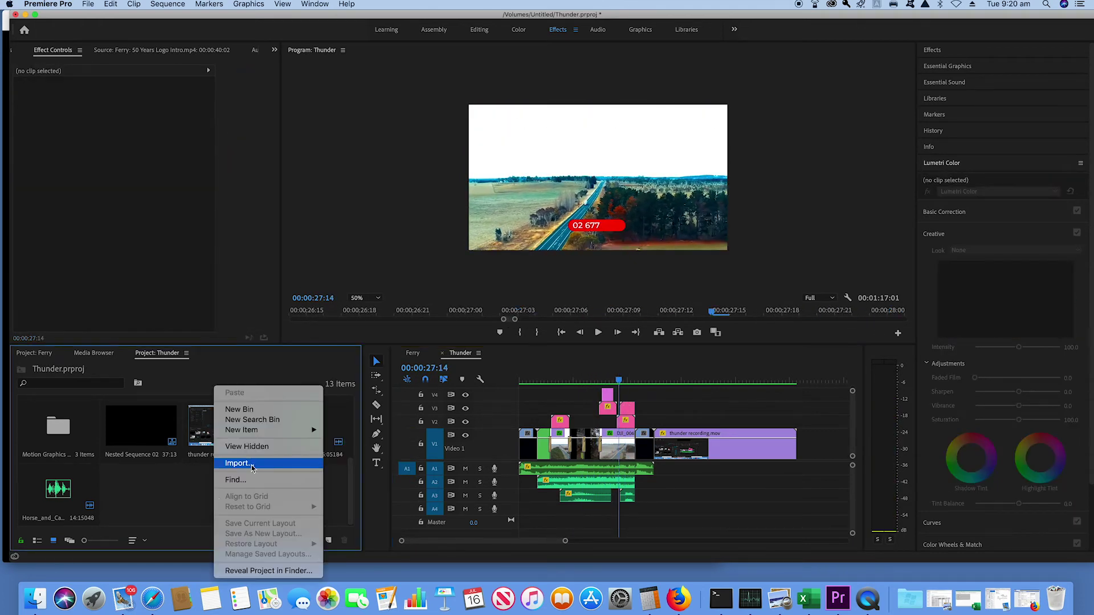
- Import the Goofy Spring Bounces MP3 sound effect, found by searching This Mac for mp3
{"action": "left_click", "coordinate": [252, 467]}
{"action": "left_click", "coordinate": [758, 52]}
{"action": "type", "text": "mp3"}
{"action": "left_click", "coordinate": [698, 106]}
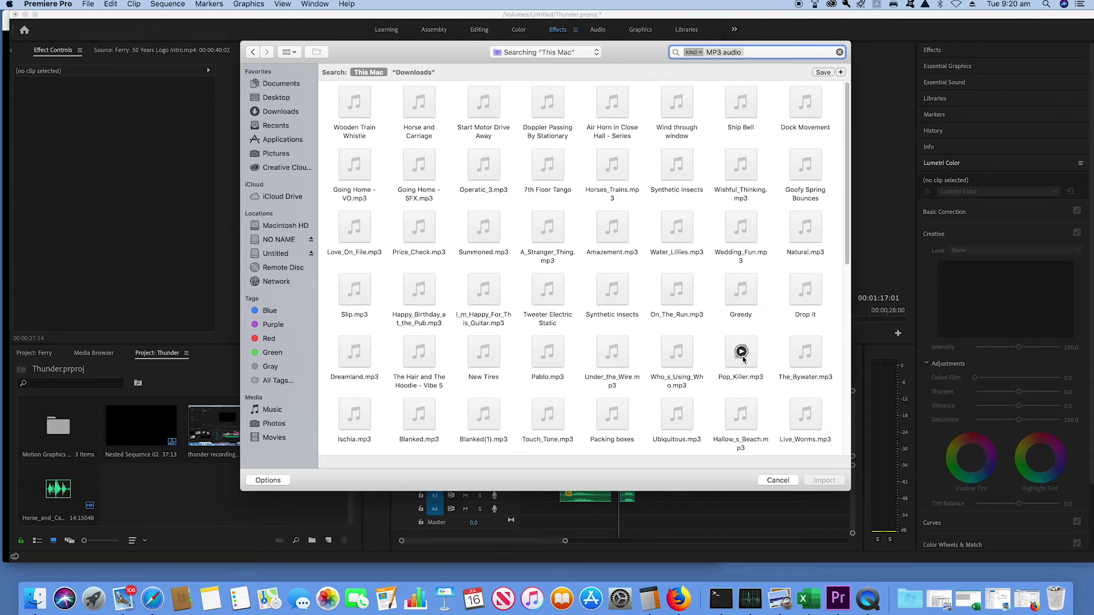
{"action": "left_click", "coordinate": [814, 480]}
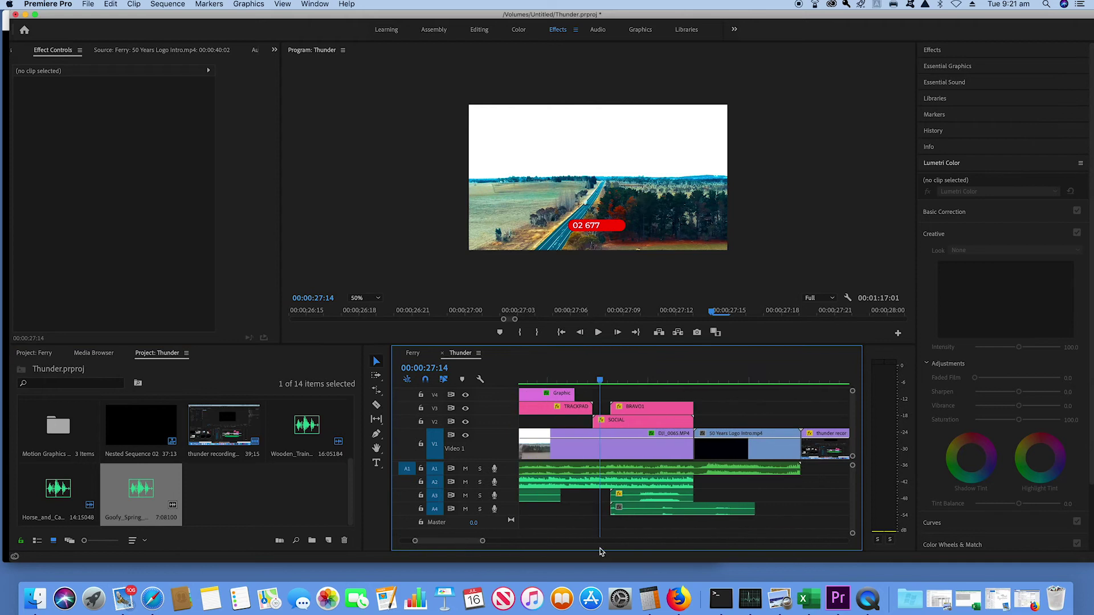
- Place the Goofy Spring Bounces sound on track A4 under the closing titles and play it back
{"action": "left_click_drag", "start_coordinate": [628, 515], "coordinate": [647, 515]}
{"action": "key", "text": "shift+Left"}
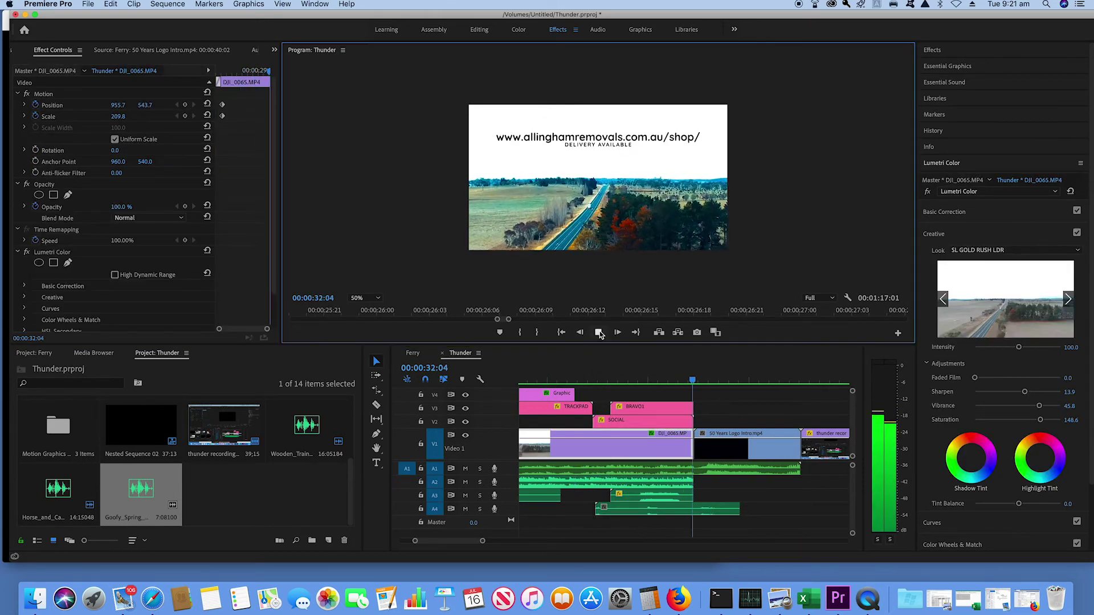
{"action": "left_click_drag", "start_coordinate": [595, 381], "coordinate": [705, 543]}
{"action": "left_click", "coordinate": [646, 512]}
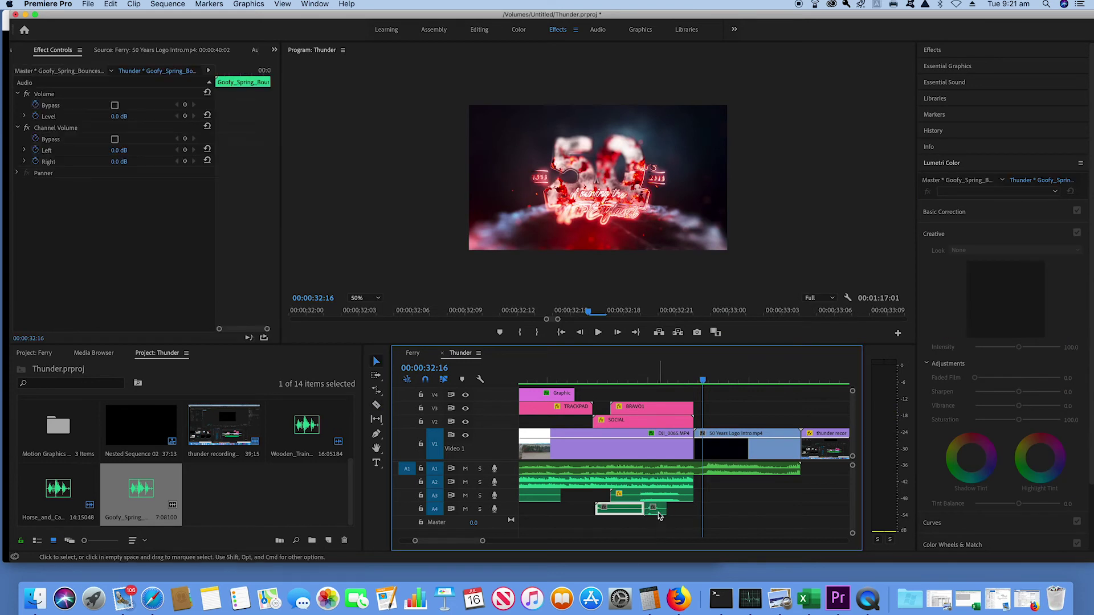
{"action": "left_click", "coordinate": [666, 380]}
{"action": "left_click", "coordinate": [596, 333]}
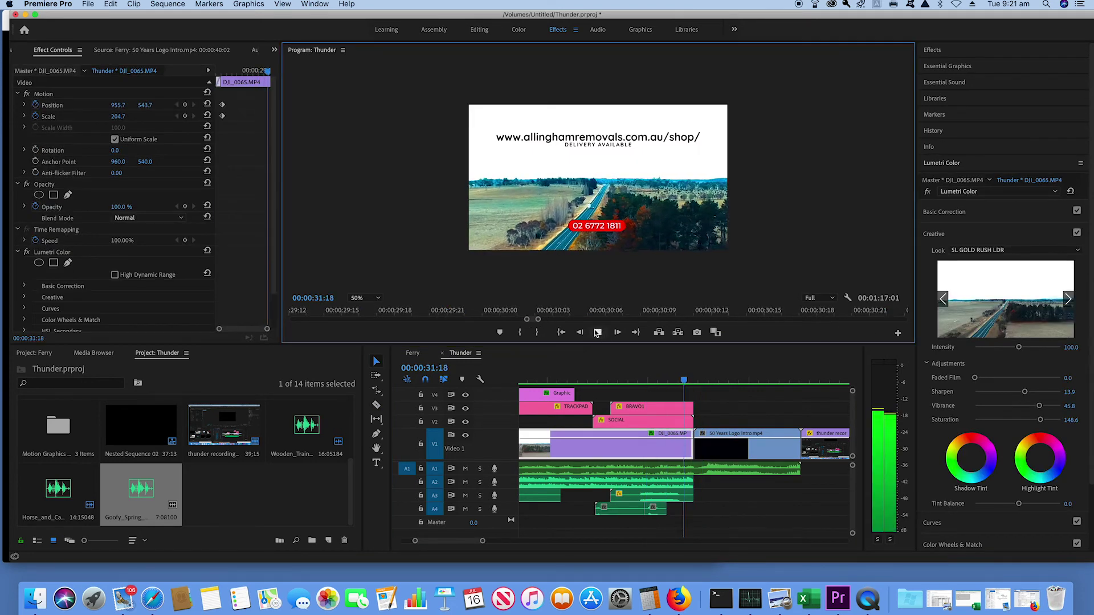
{"action": "left_click", "coordinate": [596, 332]}
- Nudge the Goofy Spring sound along A4 and replay the aerial clip to check timing
{"action": "left_click_drag", "start_coordinate": [664, 509], "coordinate": [676, 515]}
{"action": "left_click", "coordinate": [675, 381]}
{"action": "left_click", "coordinate": [598, 332]}
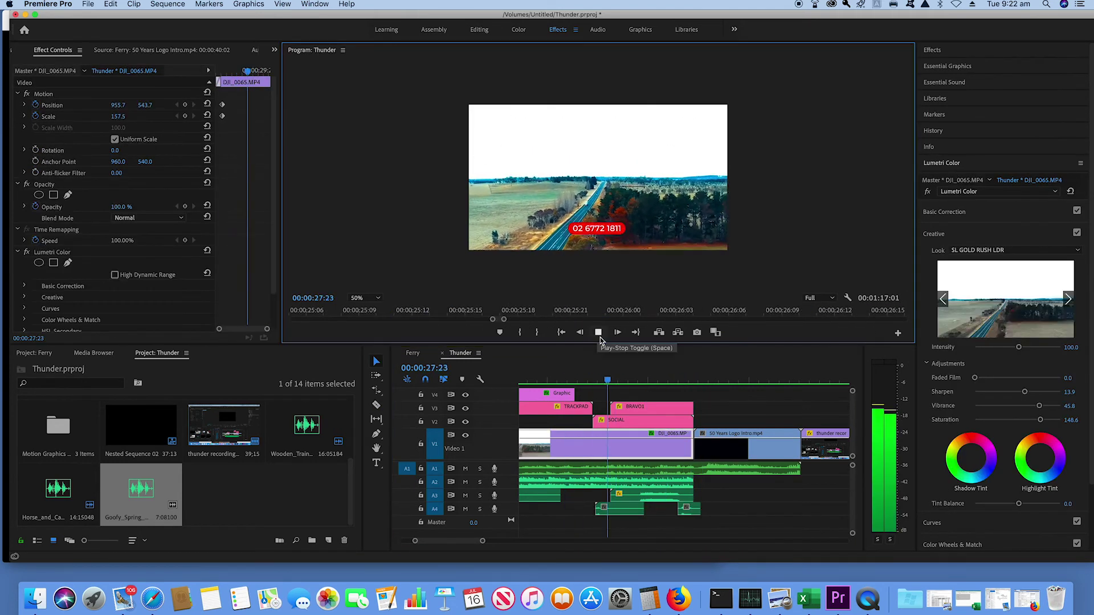
{"action": "left_click", "coordinate": [598, 332]}
- Move a short sound piece under the logo intro and replay the ending from 28:04
{"action": "left_click_drag", "start_coordinate": [696, 508], "coordinate": [758, 509]}
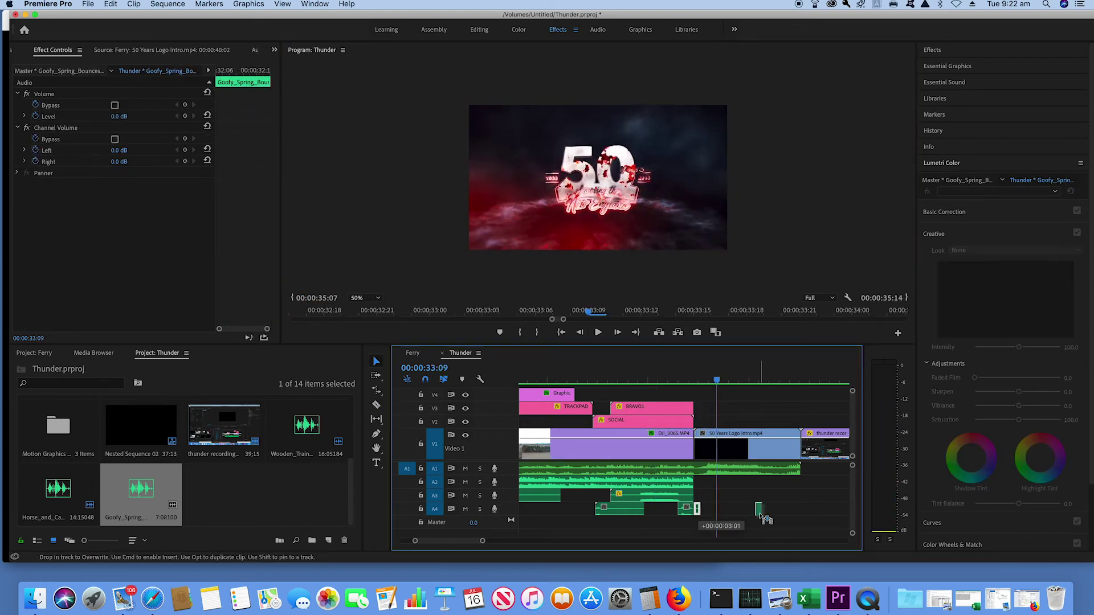
{"action": "left_click", "coordinate": [689, 380]}
{"action": "left_click", "coordinate": [598, 333]}
{"action": "left_click", "coordinate": [597, 332]}
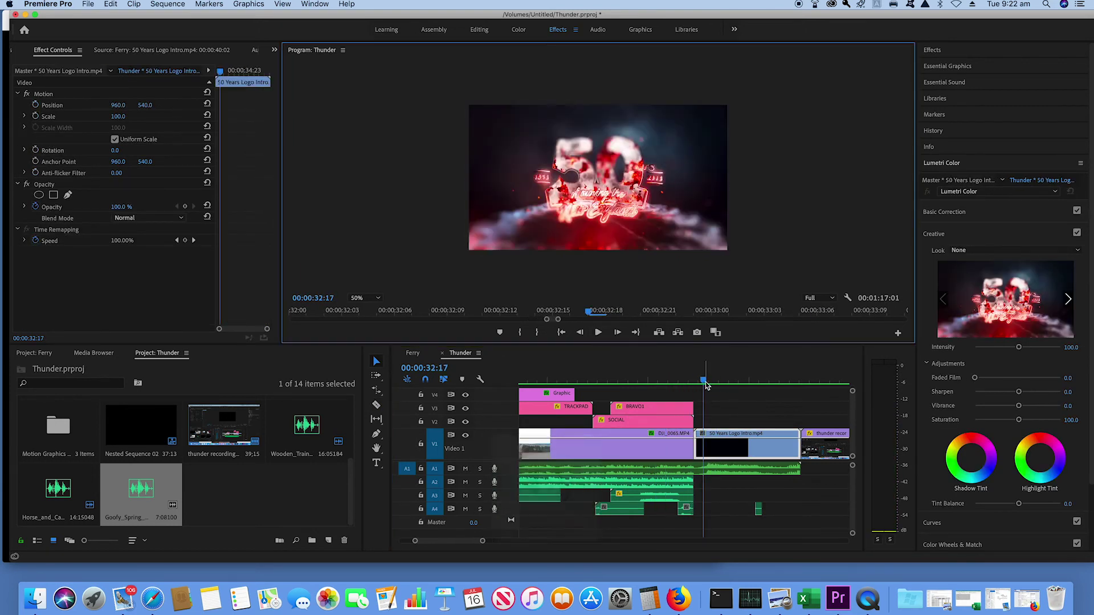
{"action": "left_click", "coordinate": [611, 381]}
{"action": "left_click", "coordinate": [598, 332]}
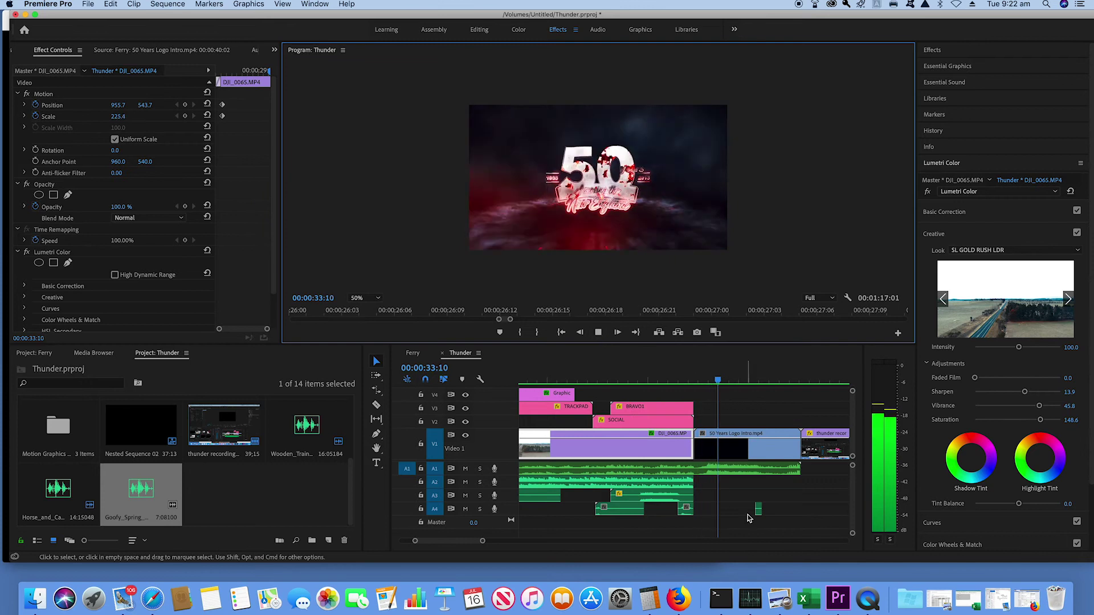
{"action": "left_click", "coordinate": [598, 333]}
{"action": "key", "text": "Home"}
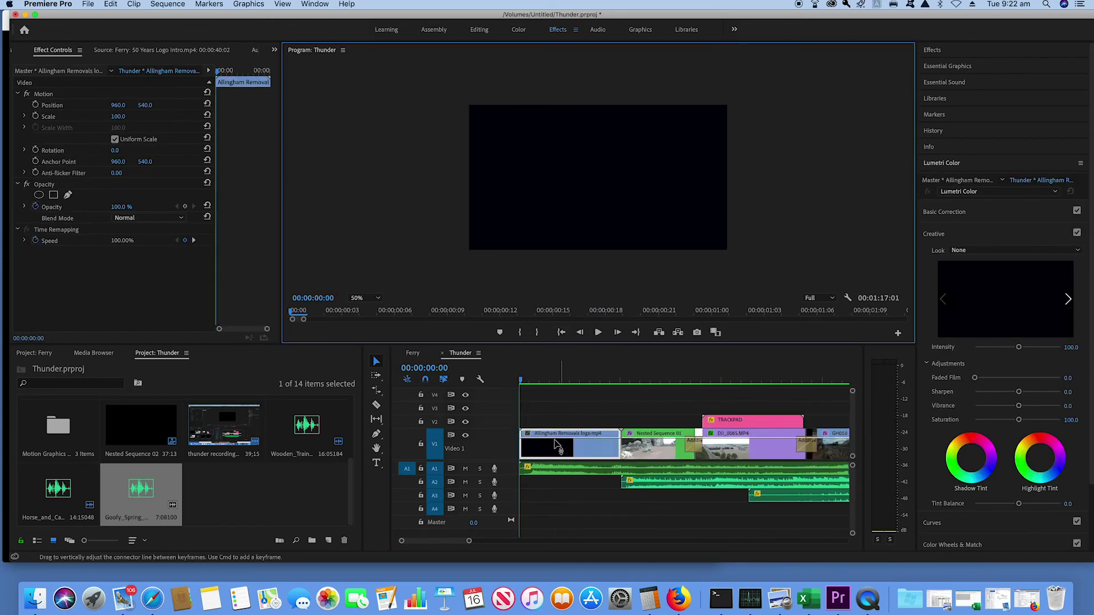
- Zoom the timeline to the full sequence, play the promo from the start, and enlarge the Program monitor
{"action": "left_click_drag", "start_coordinate": [491, 540], "coordinate": [538, 540]}
{"action": "key", "text": "space"}
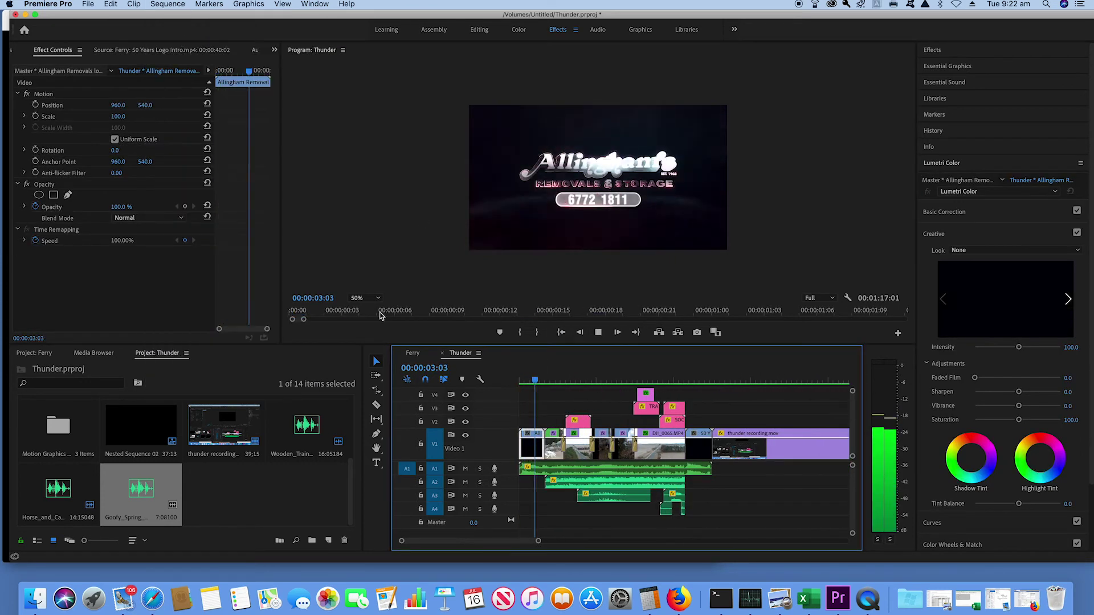
{"action": "left_click_drag", "start_coordinate": [330, 345], "coordinate": [330, 407]}
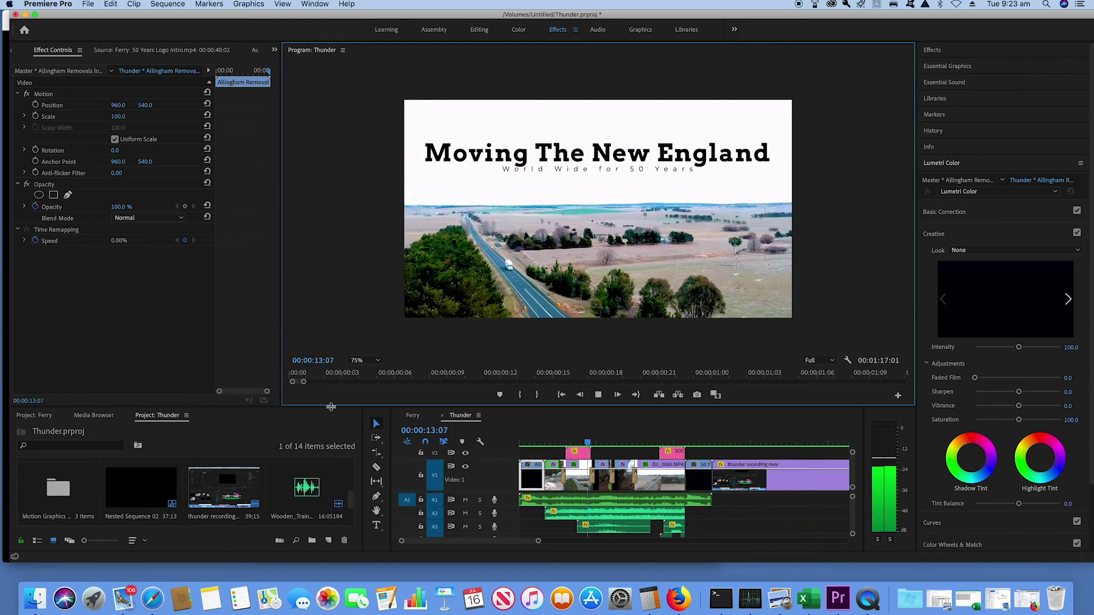